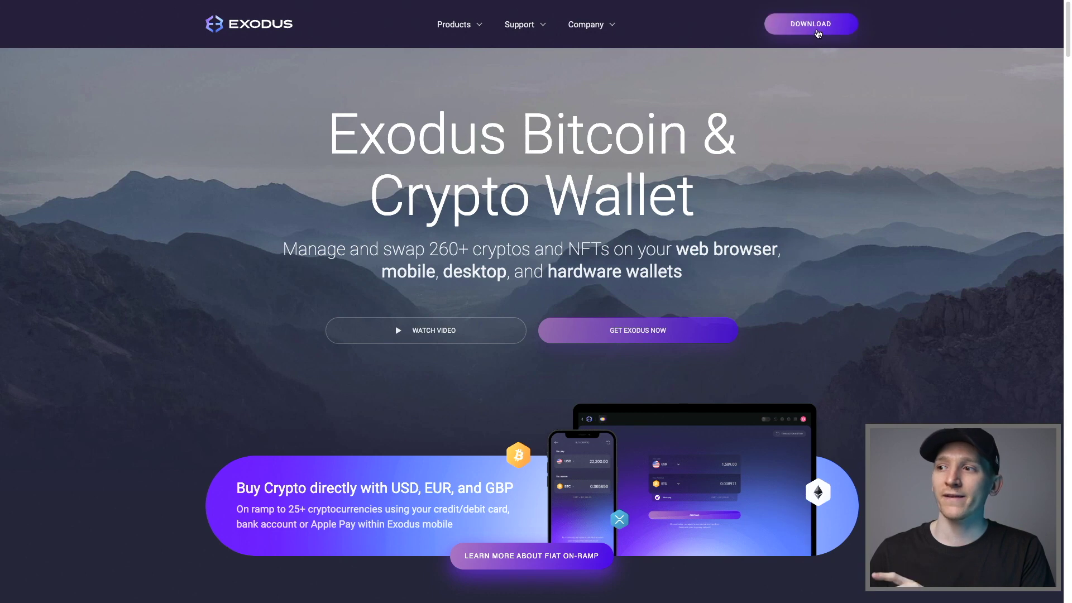
Open the download page for the Exodus wallet from its website's home page
left_click(811, 25)
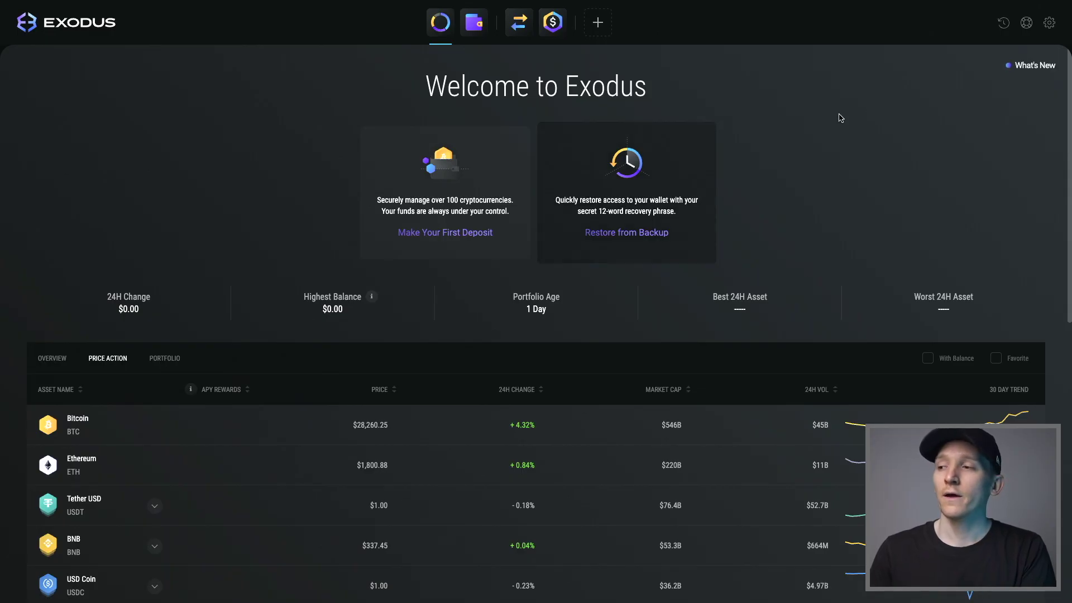
Back up the wallet in the Exodus app by creating the wallet password and confirming the requested word of the secret phrase
left_click(1049, 26)
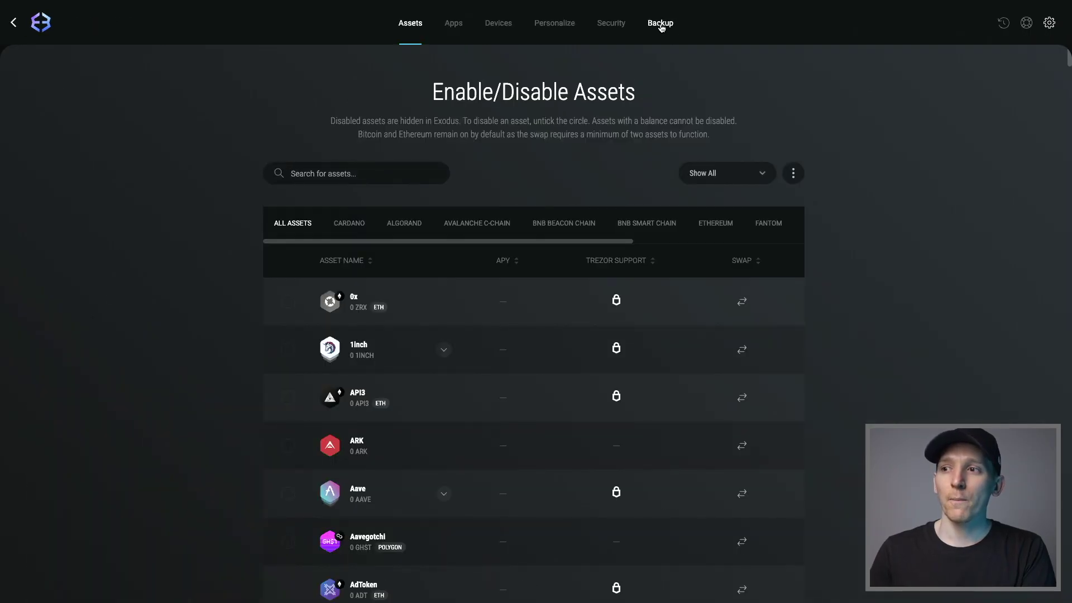
left_click(660, 24)
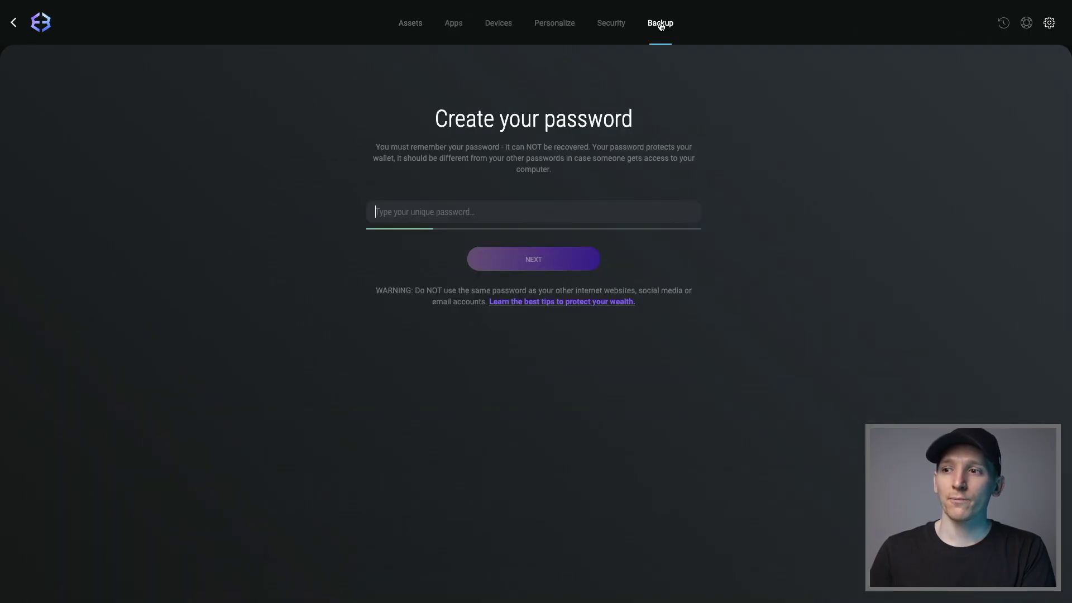
left_click(400, 212)
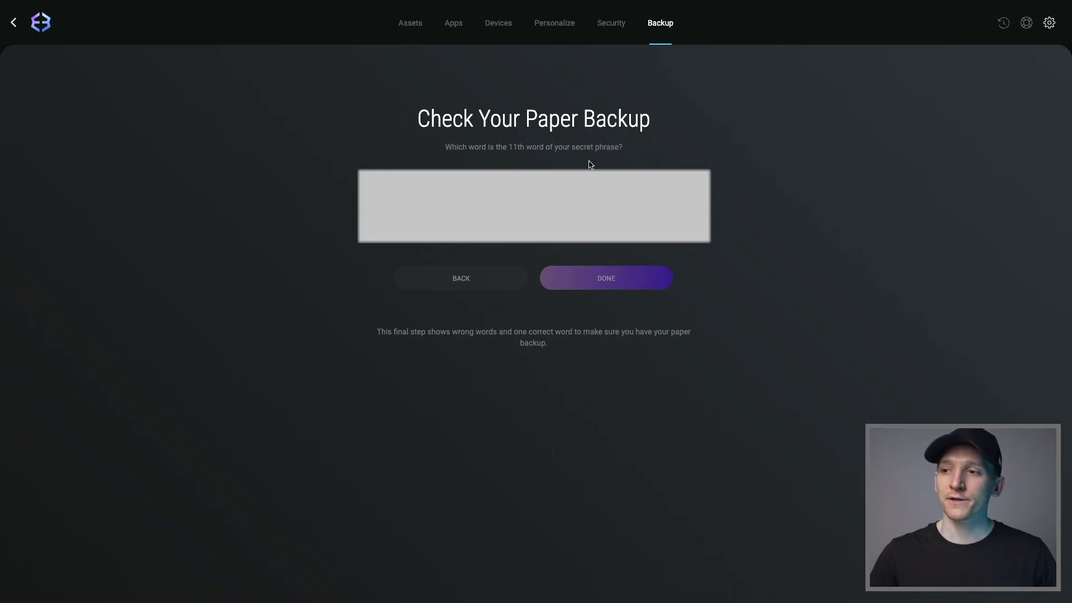
left_click(625, 284)
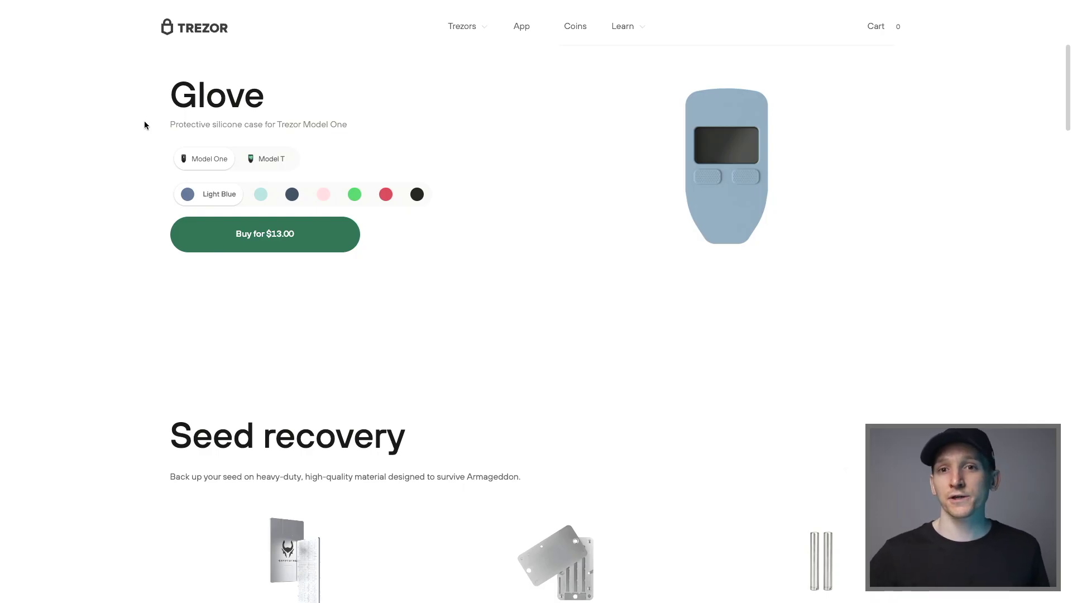
Switch to the Trezor website and open the Cryptotag Zeus product among the seed recovery accessories
scroll(515, 202, "up", 1)
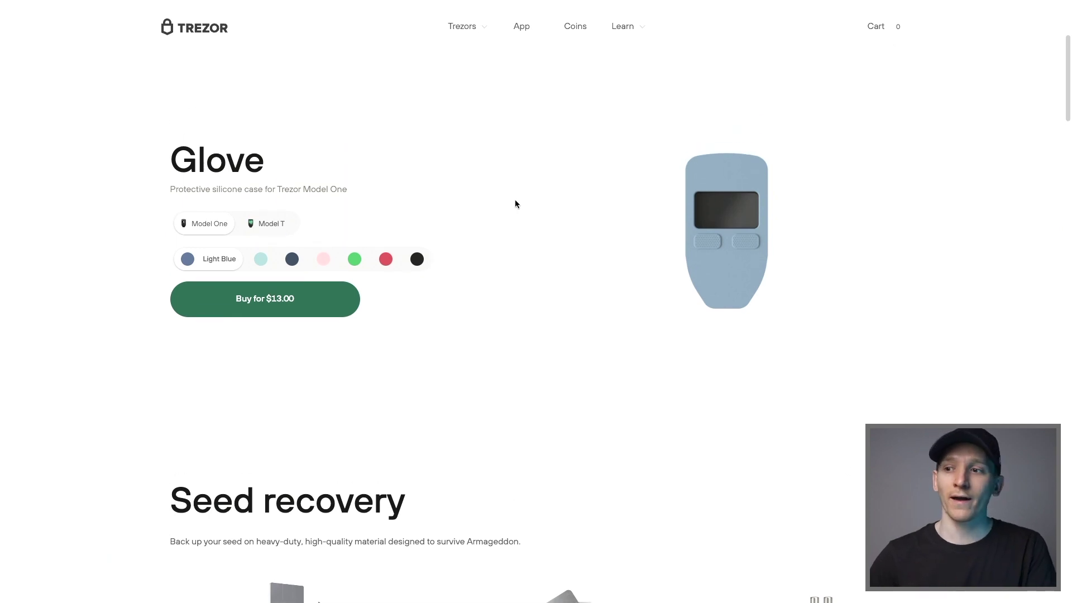
scroll(514, 204, "down", 6)
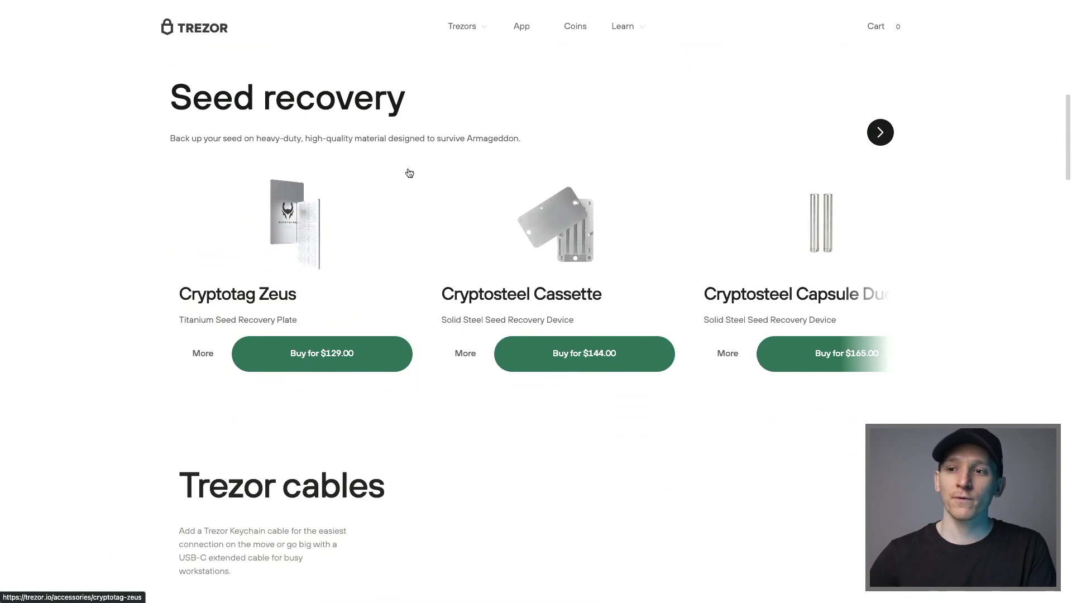
left_click(304, 248)
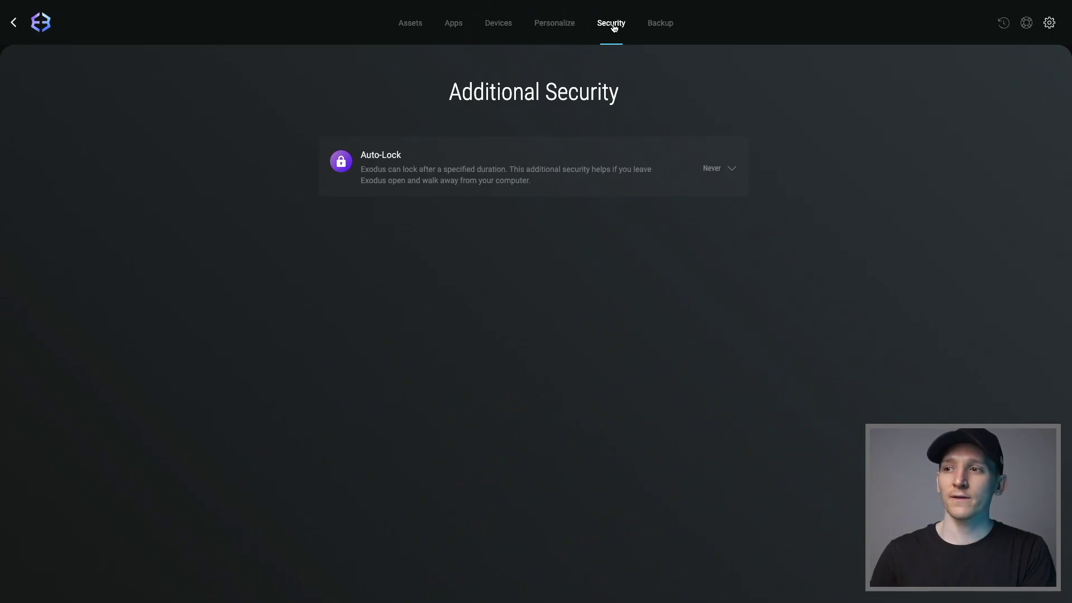
Switch to the Exodus security settings and view the available Auto-Lock durations, leaving the setting as it is
left_click(731, 169)
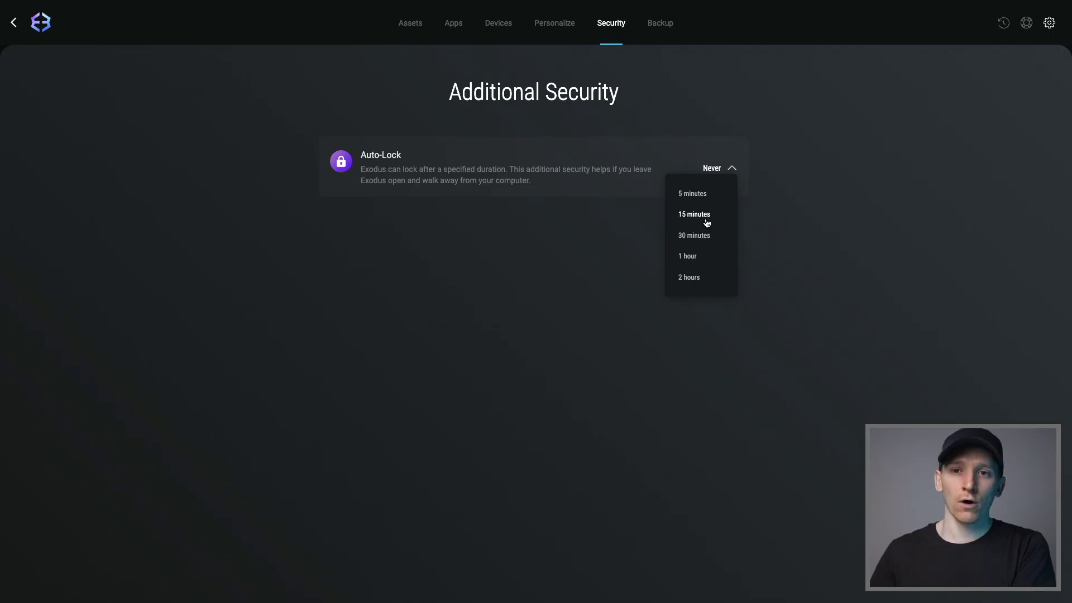
left_click(798, 207)
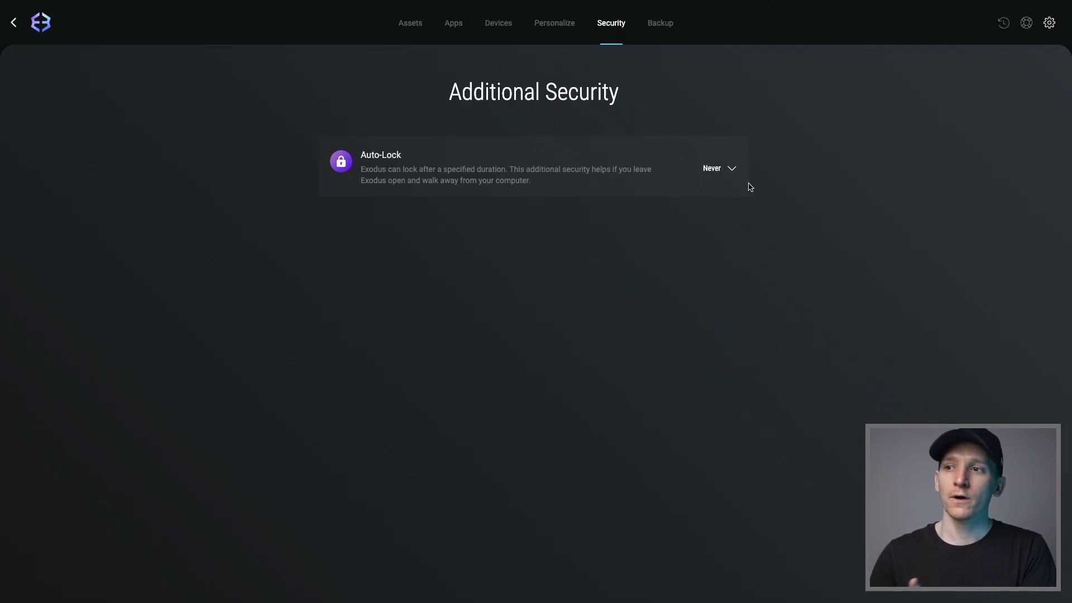
Review the wallet's personalization settings and look through the available local currencies without choosing one
left_click(560, 29)
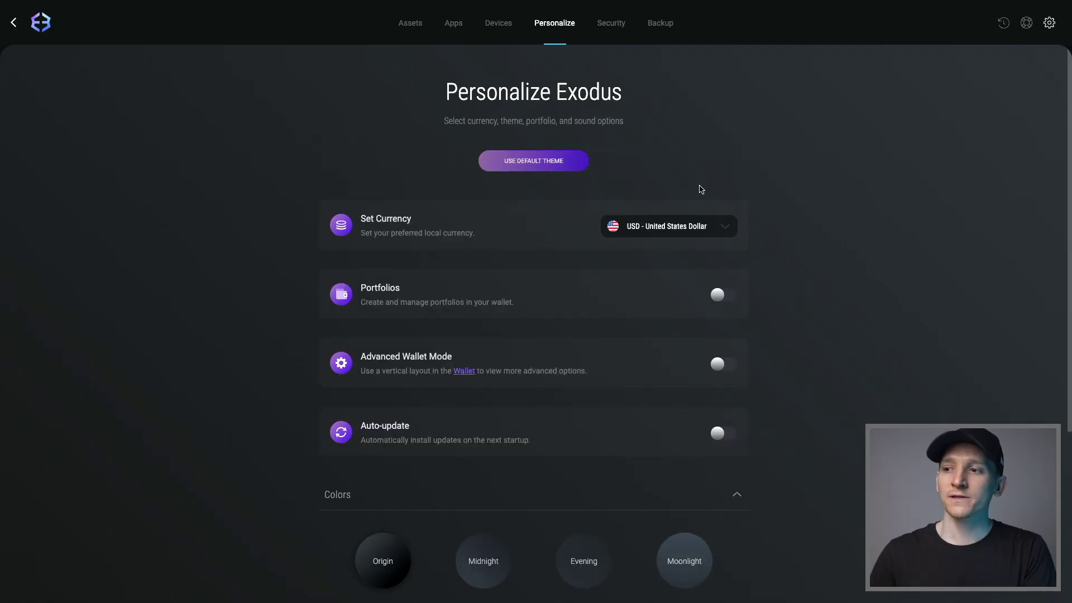
scroll(818, 202, "down", 4)
scroll(819, 202, "up", 4)
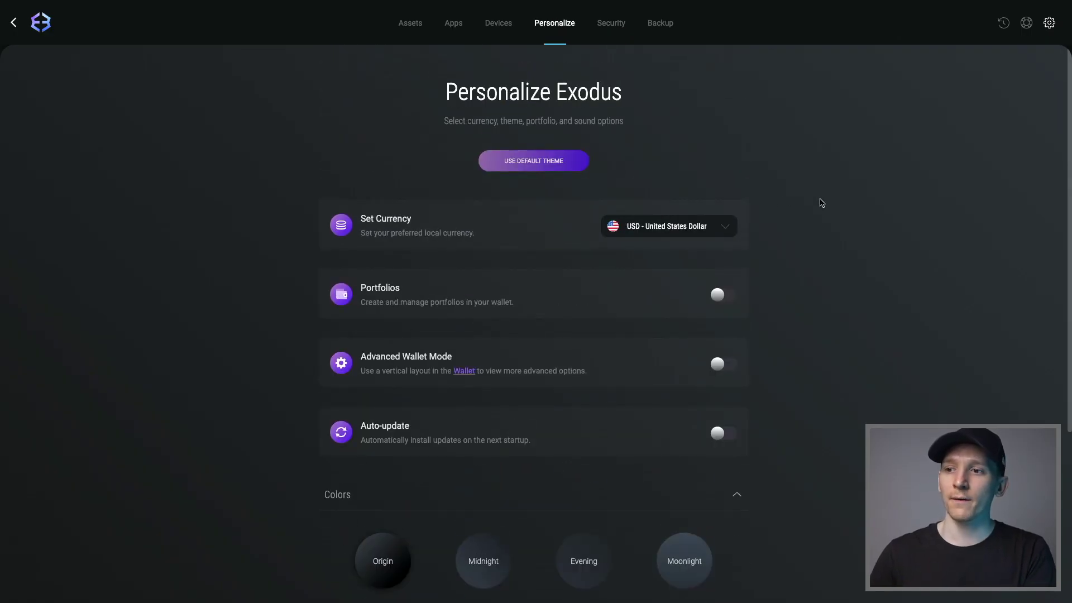
left_click(715, 233)
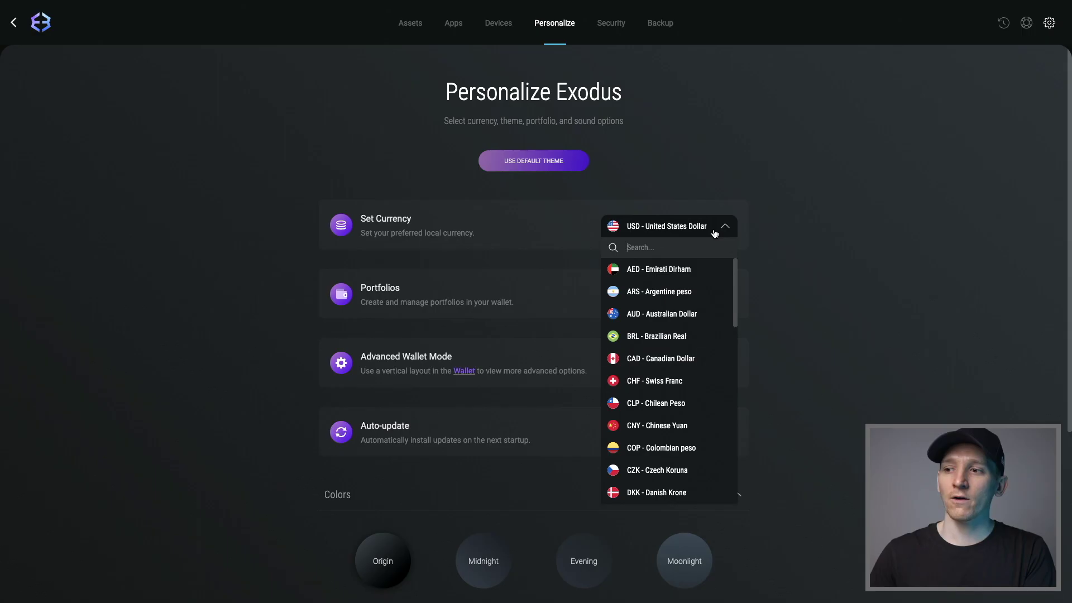
scroll(620, 396, "down", 3)
scroll(675, 394, "up", 2)
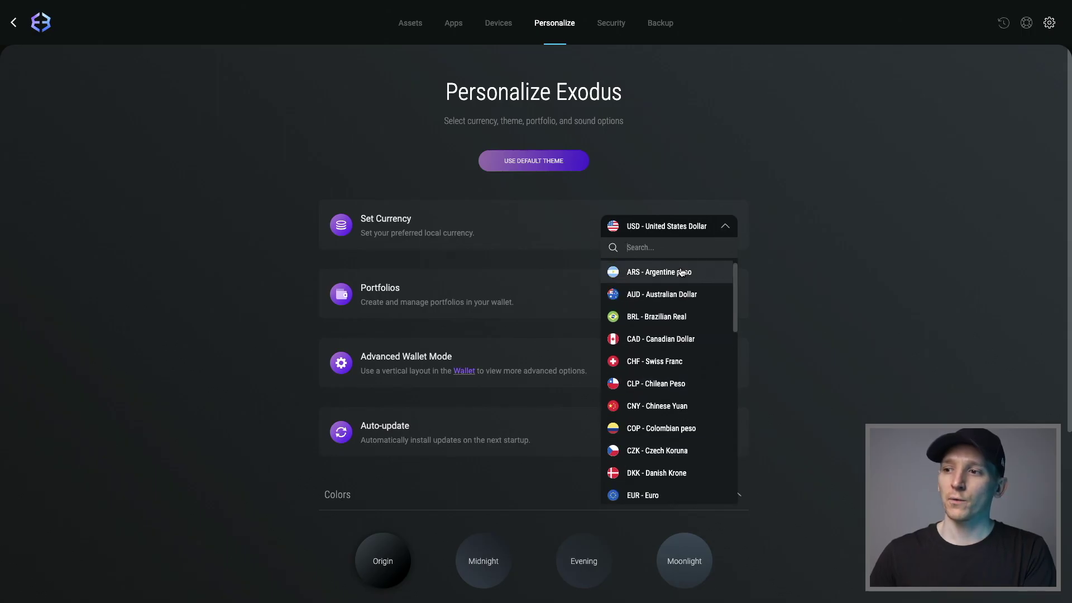
left_click(686, 181)
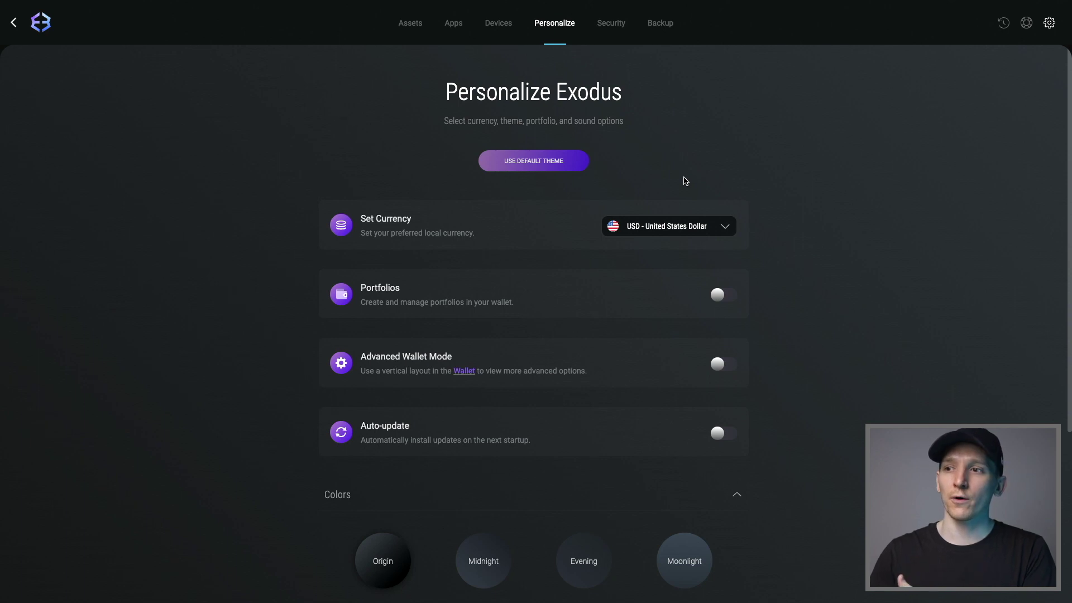
Open the wallet's help page to view the software version and help videos
left_click(1029, 25)
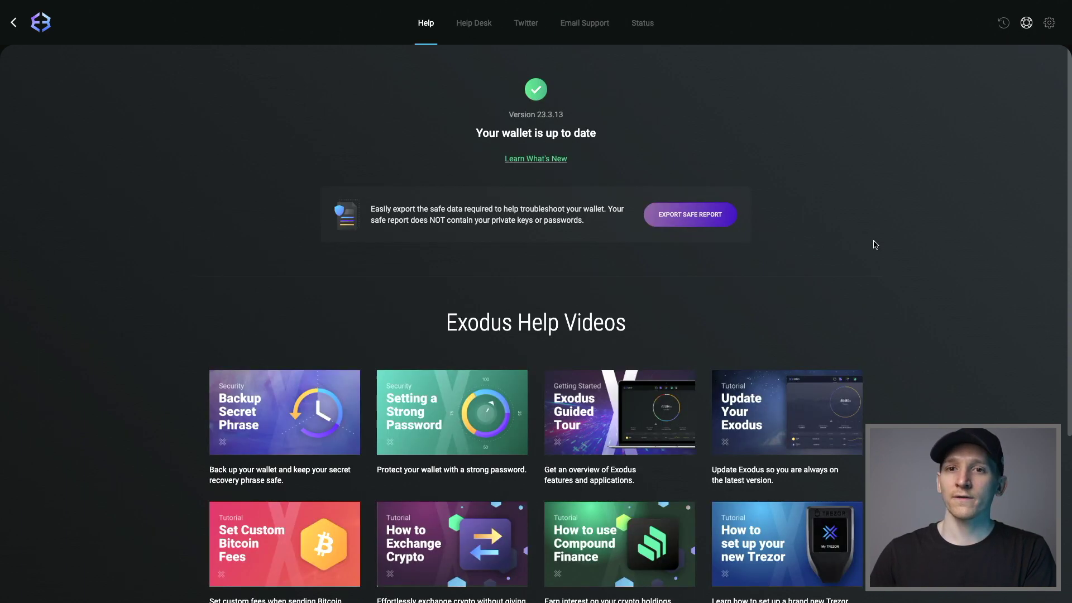
scroll(875, 244, "up", 1)
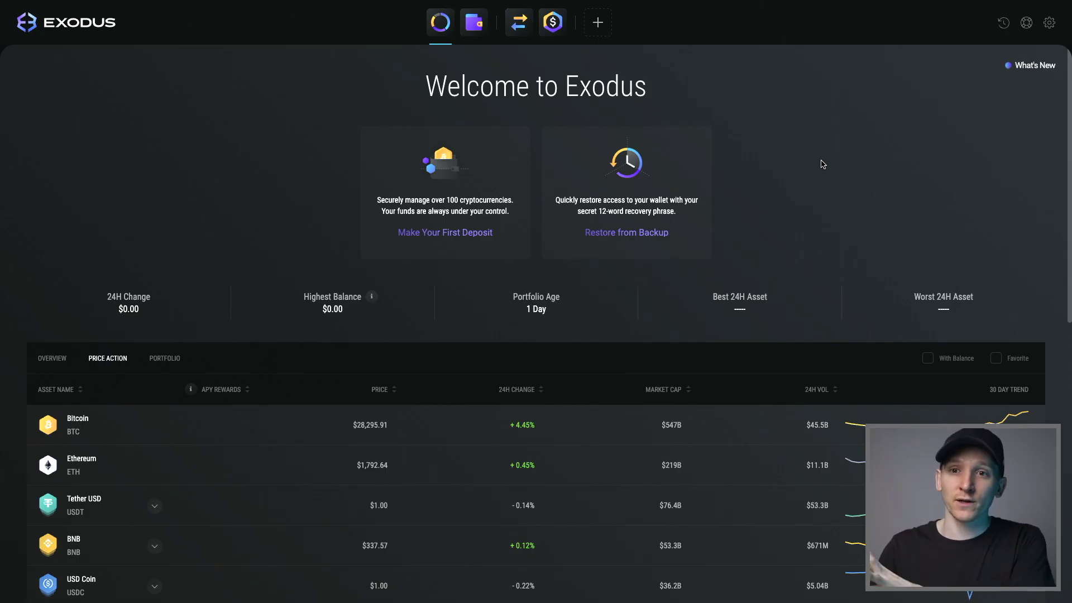
Look over the portfolio page and open the wallet settings
scroll(779, 167, "down", 1)
scroll(782, 166, "up", 1)
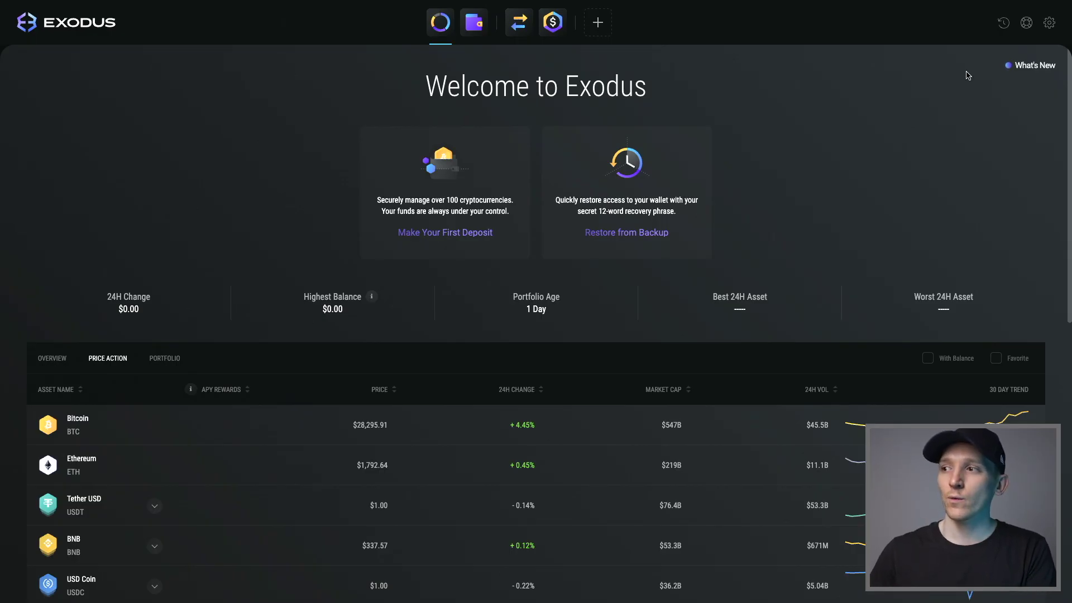
left_click(1050, 22)
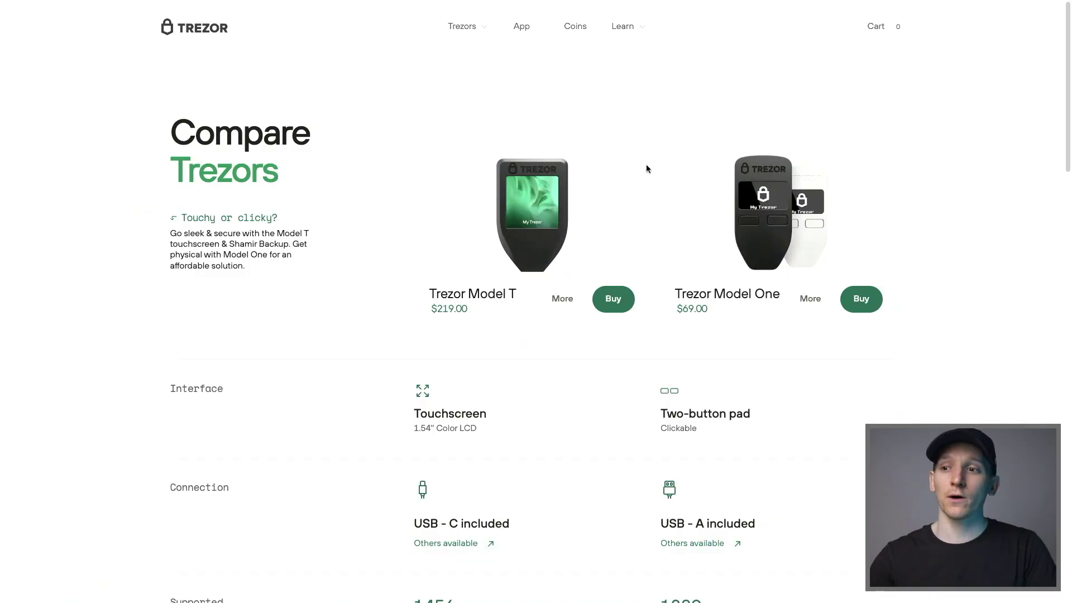
Compare the Trezor Model T and Trezor Model One specifications on the Trezor website
scroll(646, 168, "down", 1)
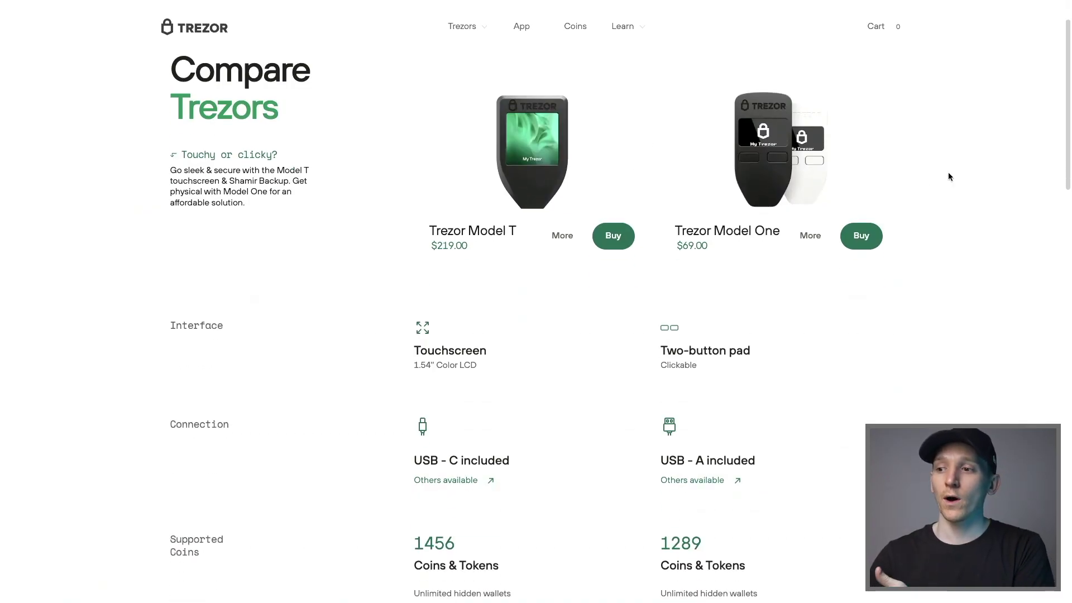
scroll(948, 176, "down", 4)
scroll(948, 176, "up", 6)
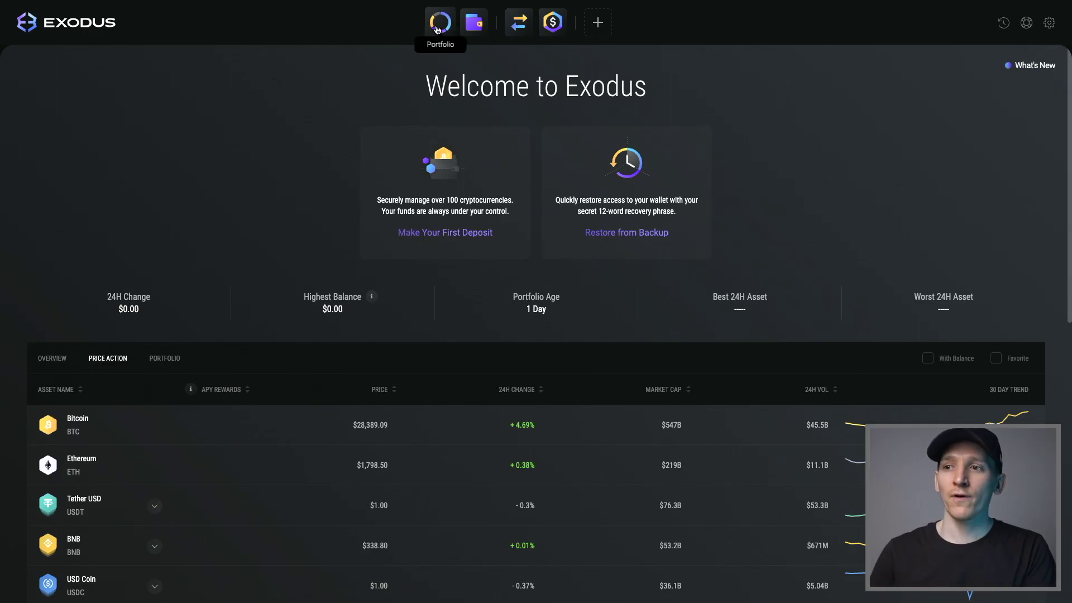
Switch to the Exodus portfolio page and look over the Price Action table of assets
scroll(377, 292, "down", 3)
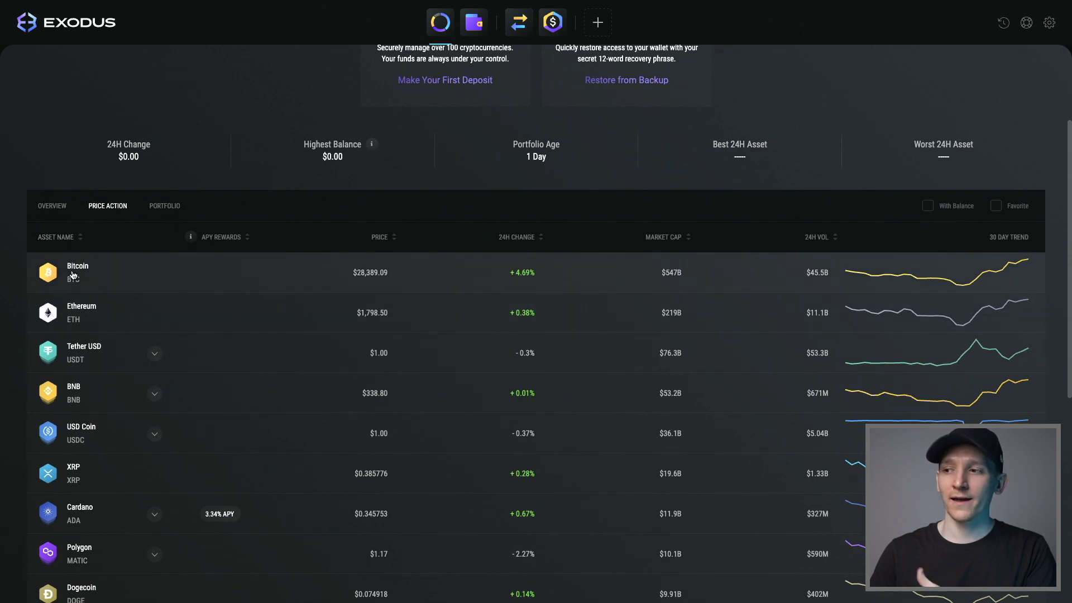
scroll(77, 310, "up", 3)
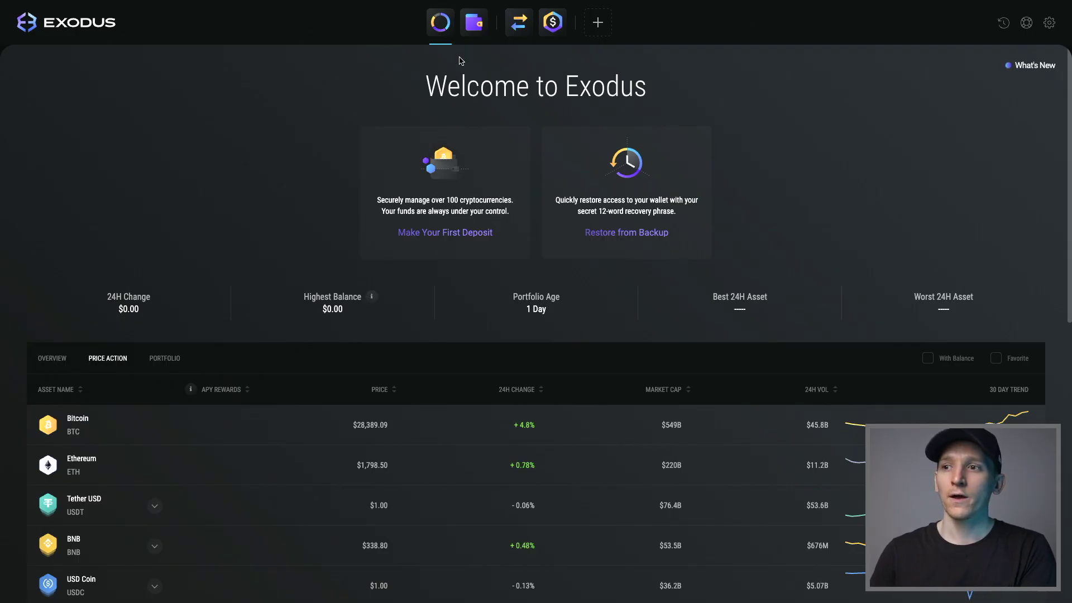
Browse the wallet's coin list, viewing Ethereum and Tether USD, and briefly open the asset search
left_click(474, 23)
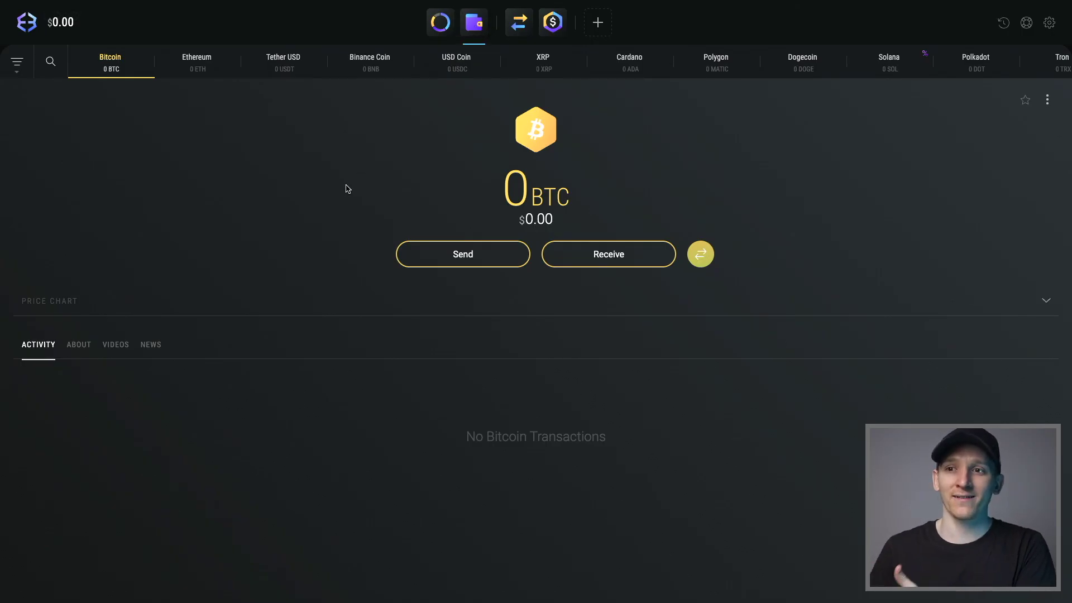
left_click(198, 69)
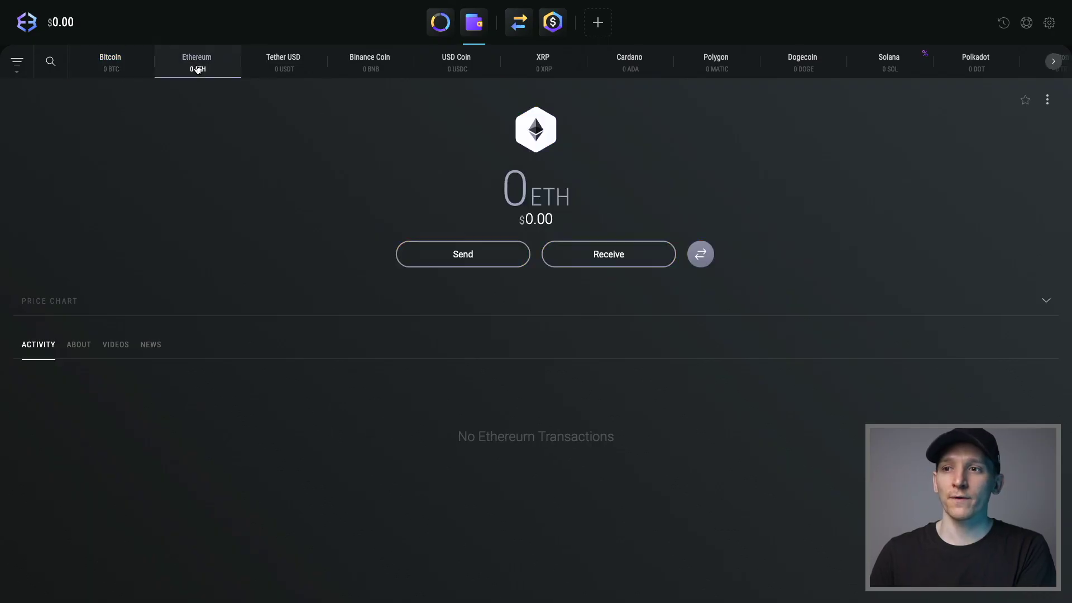
left_click(285, 71)
left_click(1053, 61)
left_click(1054, 62)
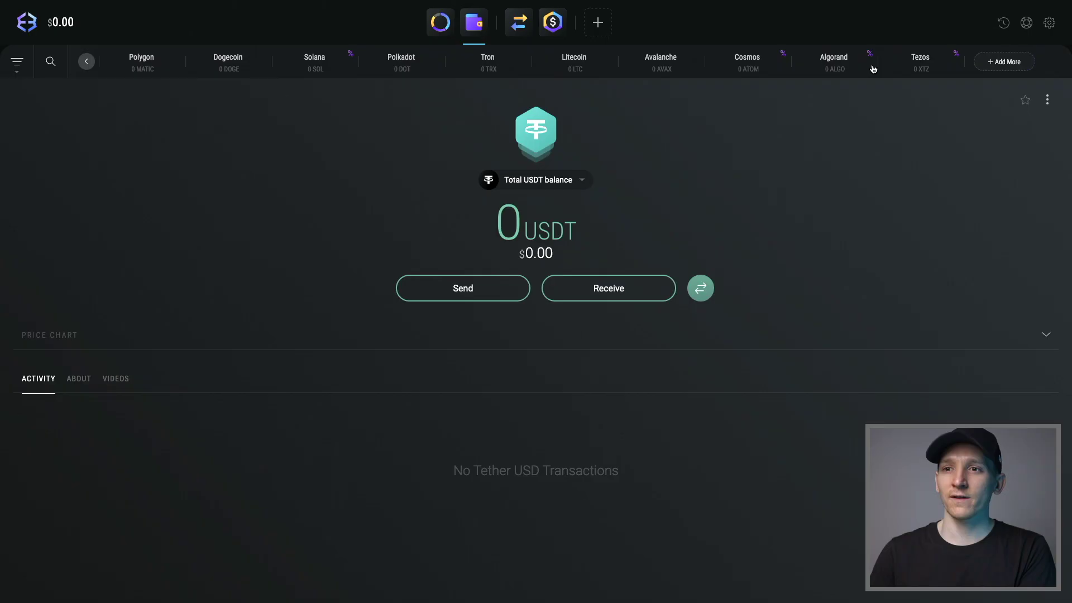
left_click(85, 63)
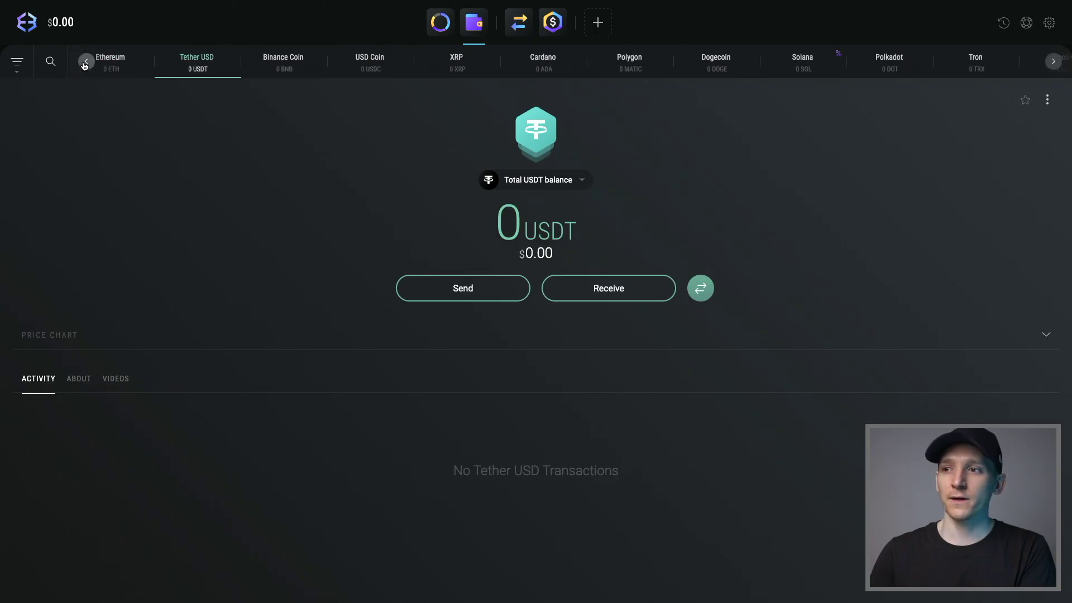
left_click(85, 63)
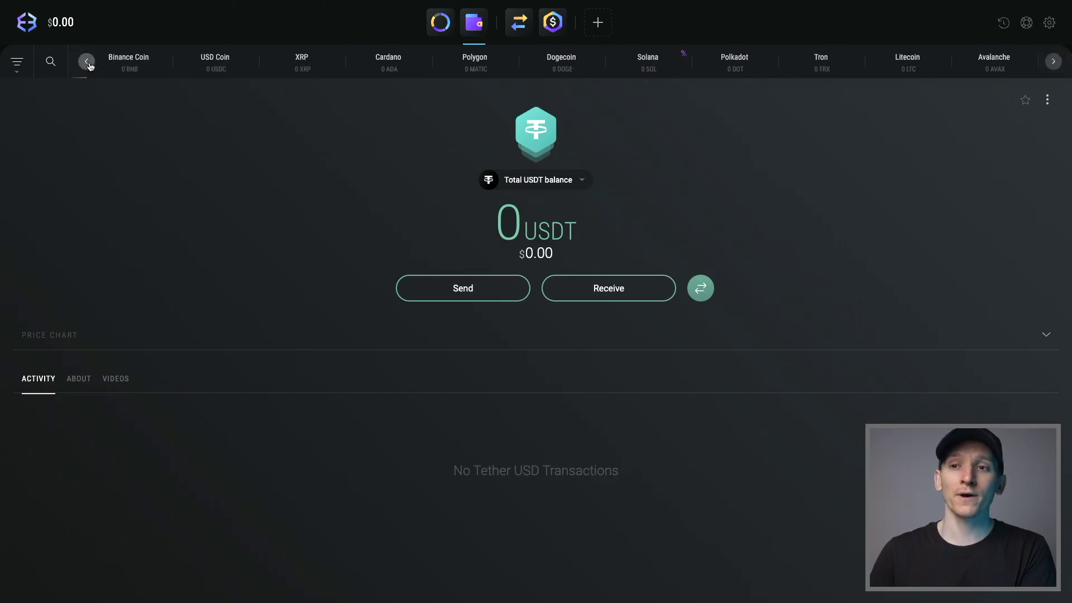
left_click(53, 62)
left_click(122, 86)
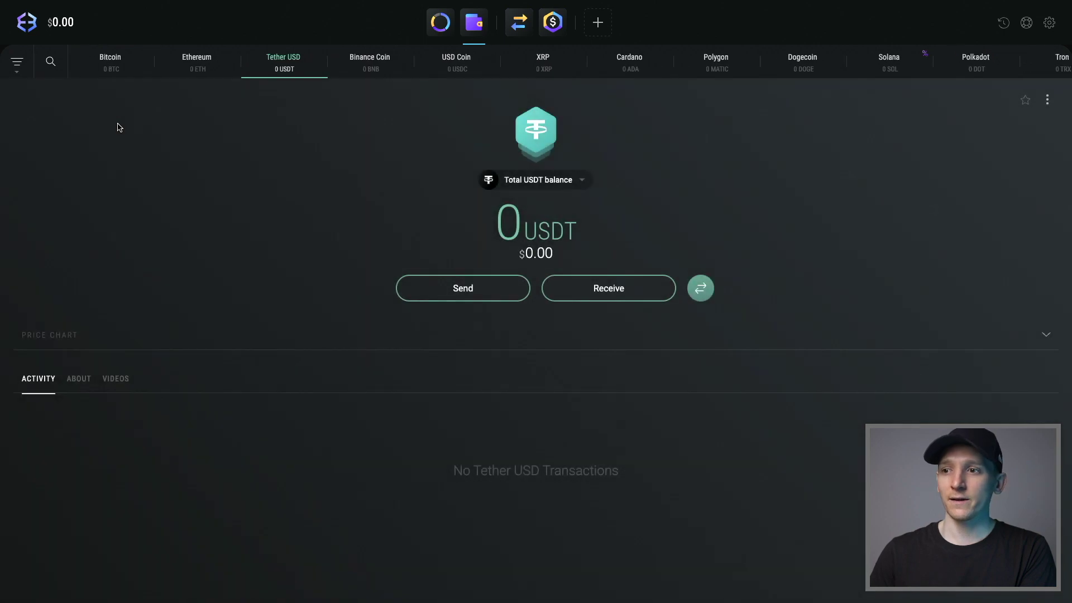
Open the Bitcoin wallet's Advanced Options, turn Multiple Addresses on and off again, and close the options
left_click(109, 66)
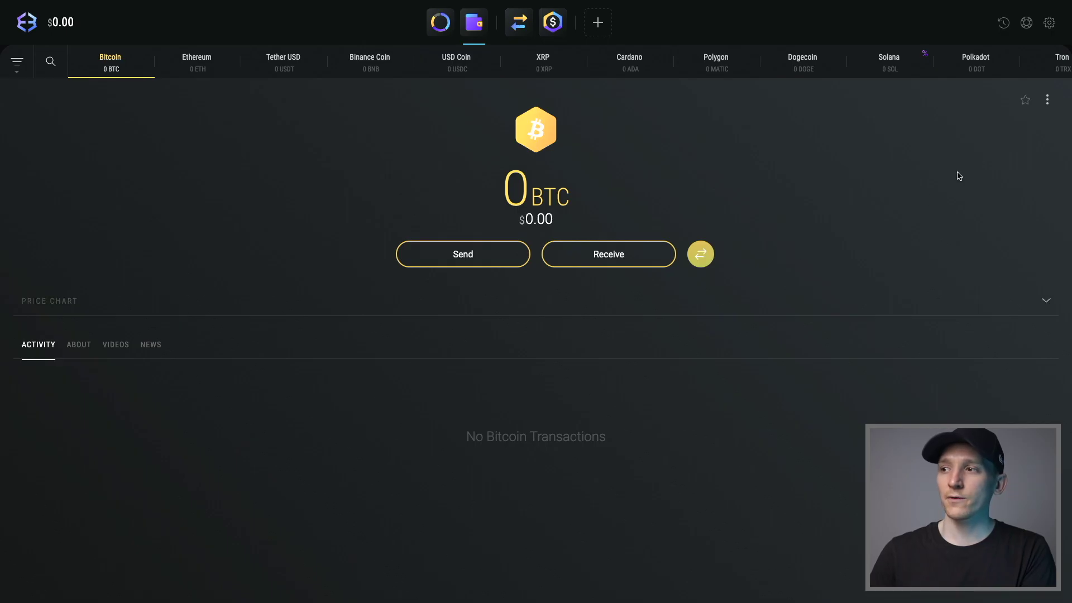
left_click(1047, 100)
left_click(995, 130)
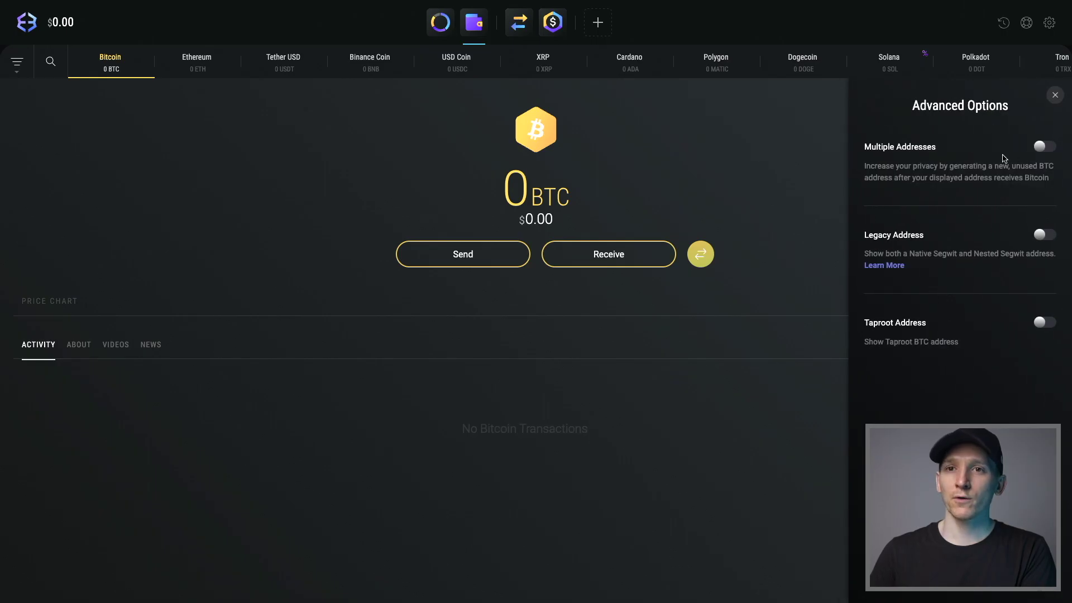
left_click(1043, 148)
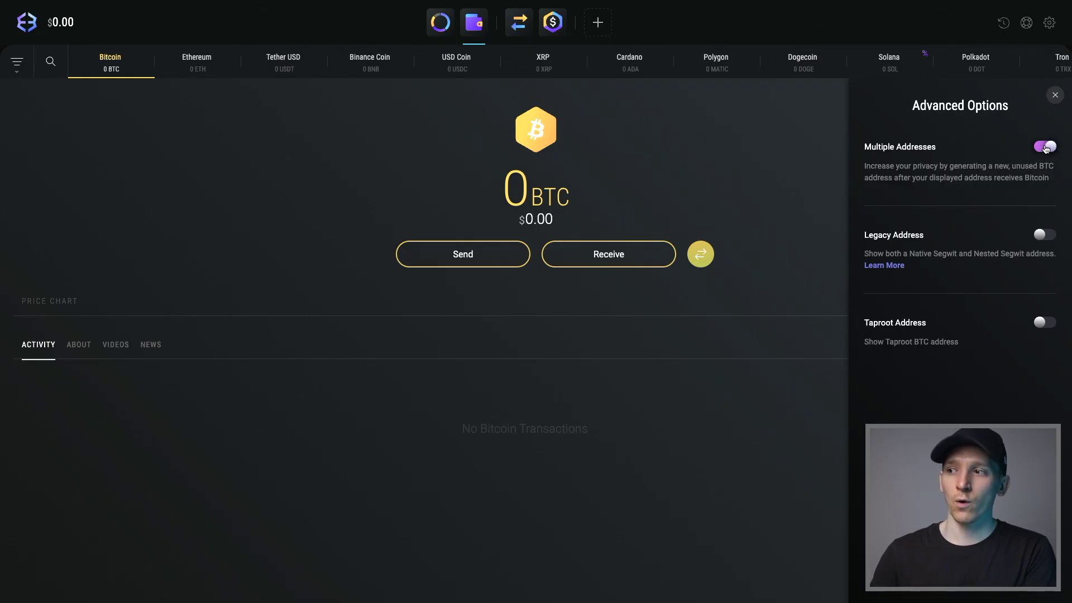
left_click(1046, 147)
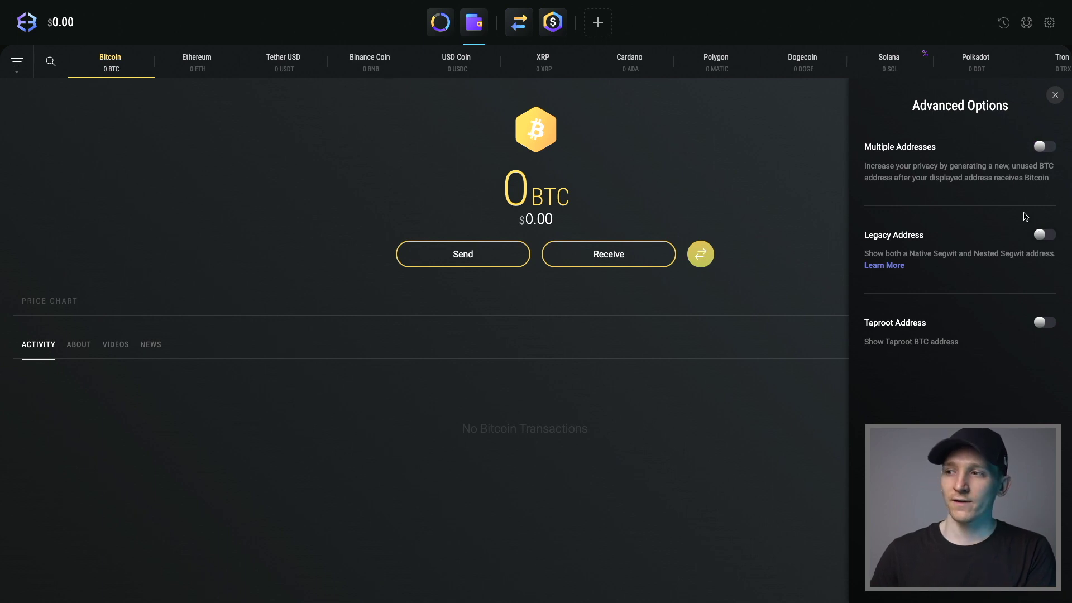
left_click(1054, 95)
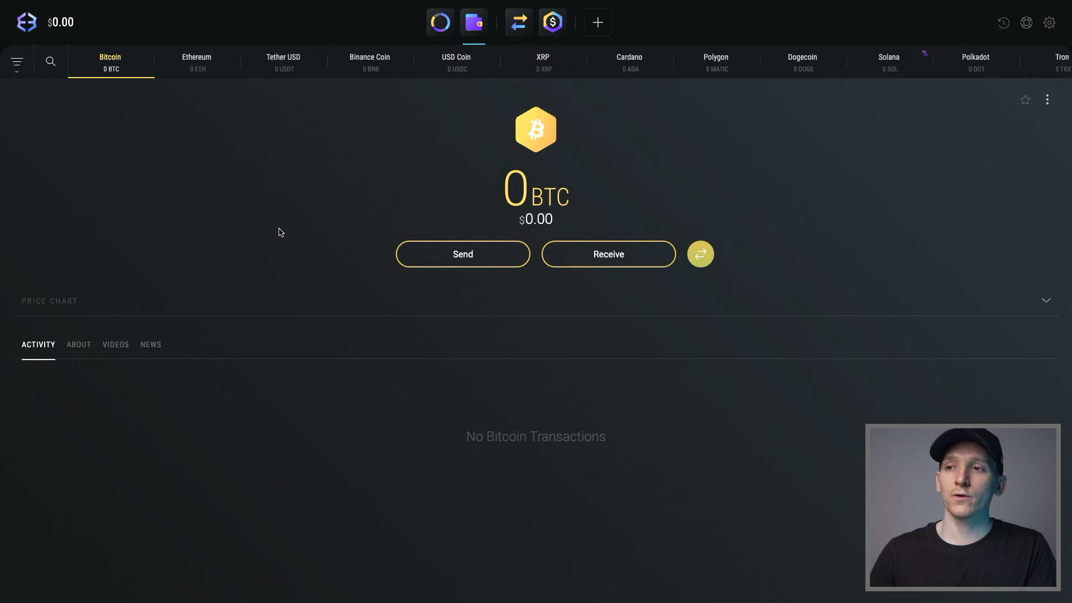
View the USD Coin wallet and switch to the Tether USD wallet
left_click(462, 66)
left_click(283, 63)
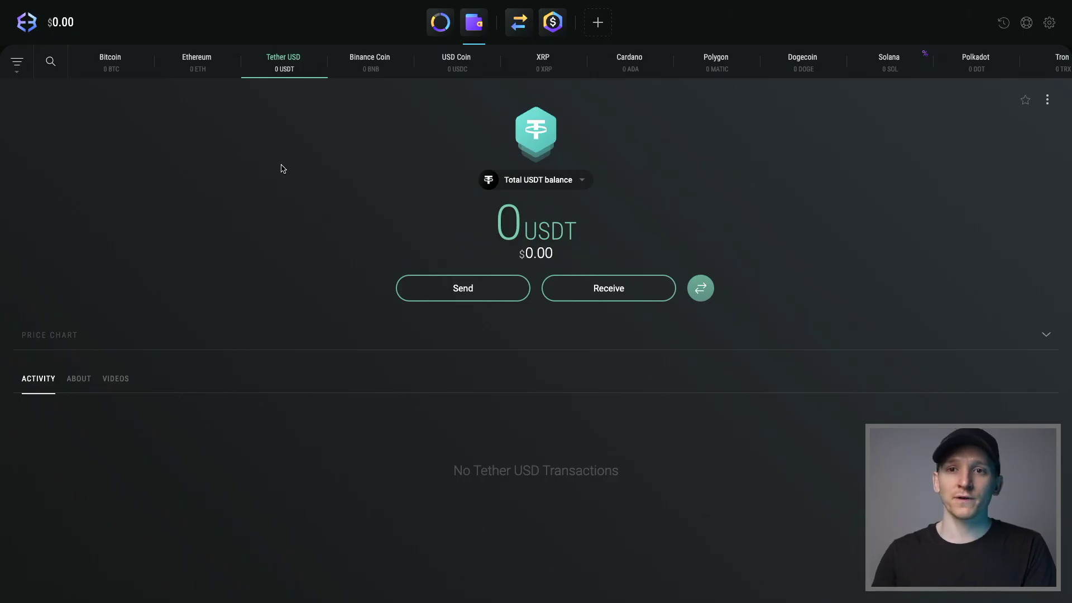
Set the Tether USD wallet to the BNB Smart Chain network and copy its receive address
left_click(581, 181)
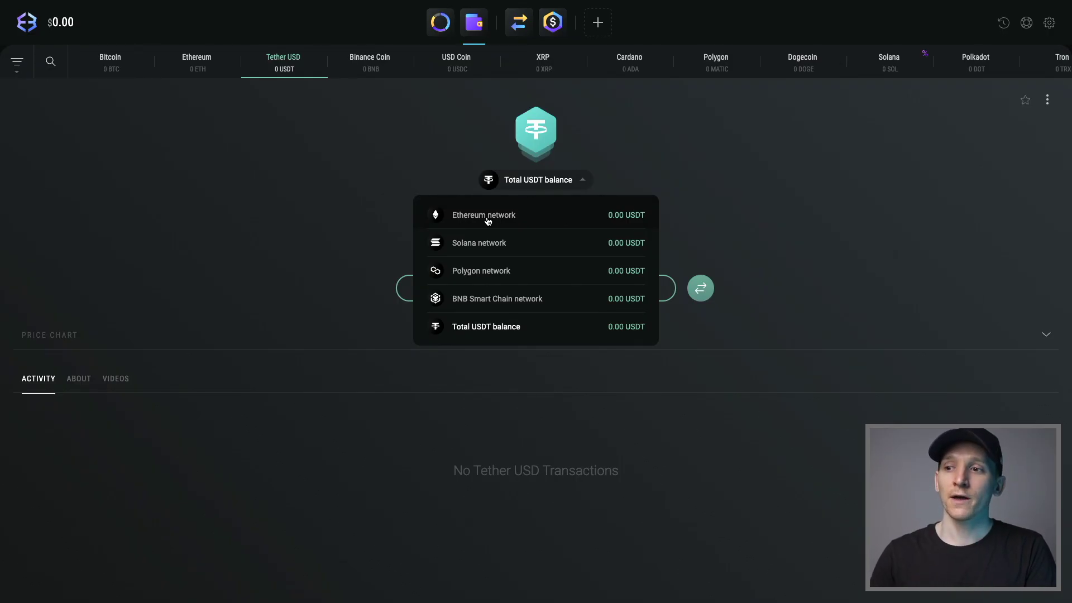
left_click(491, 301)
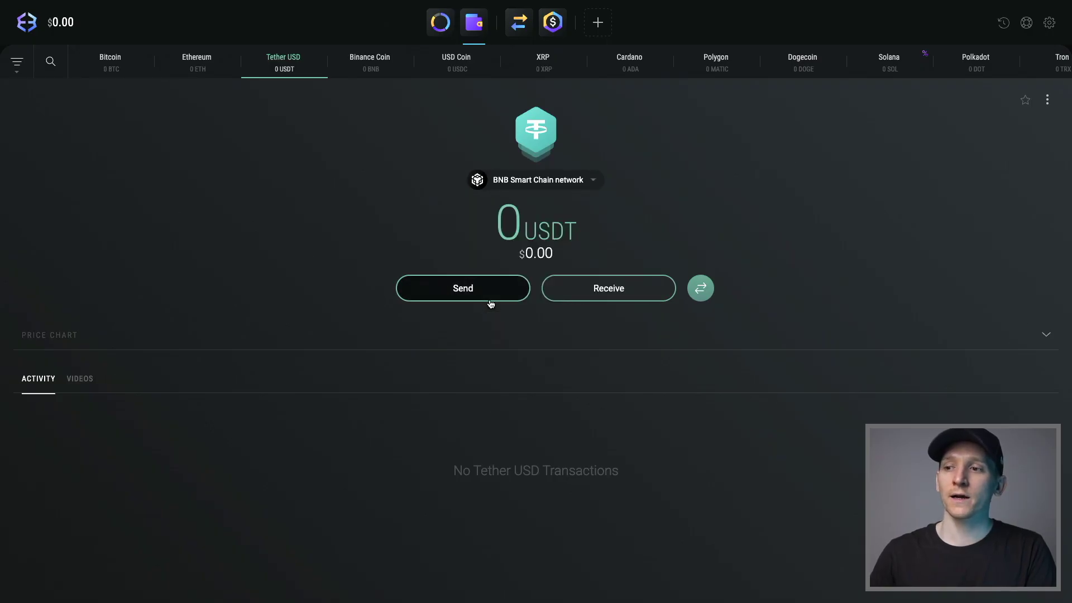
left_click(575, 182)
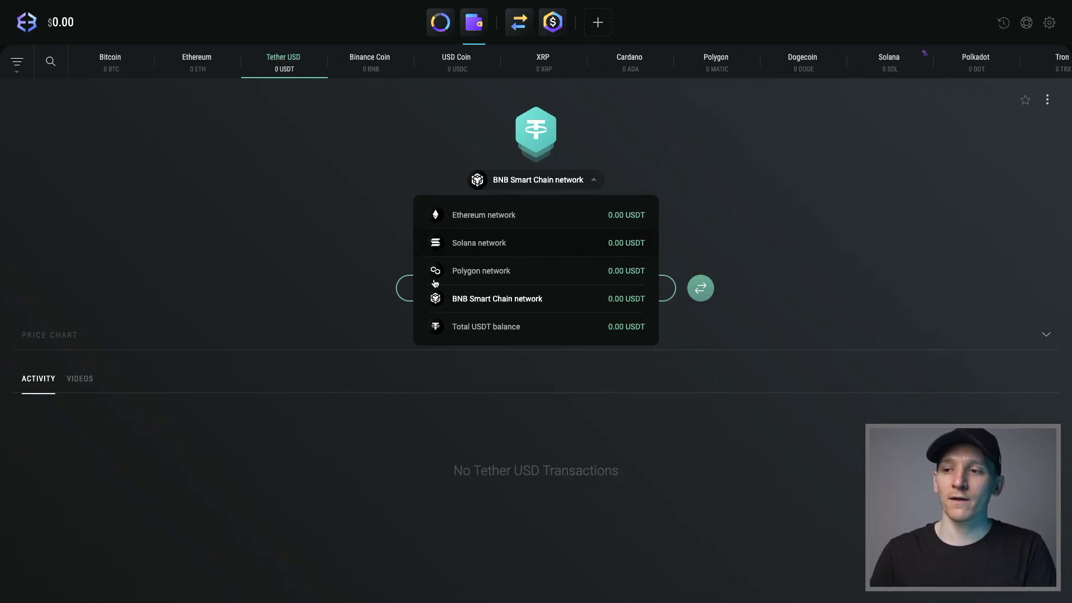
left_click(482, 304)
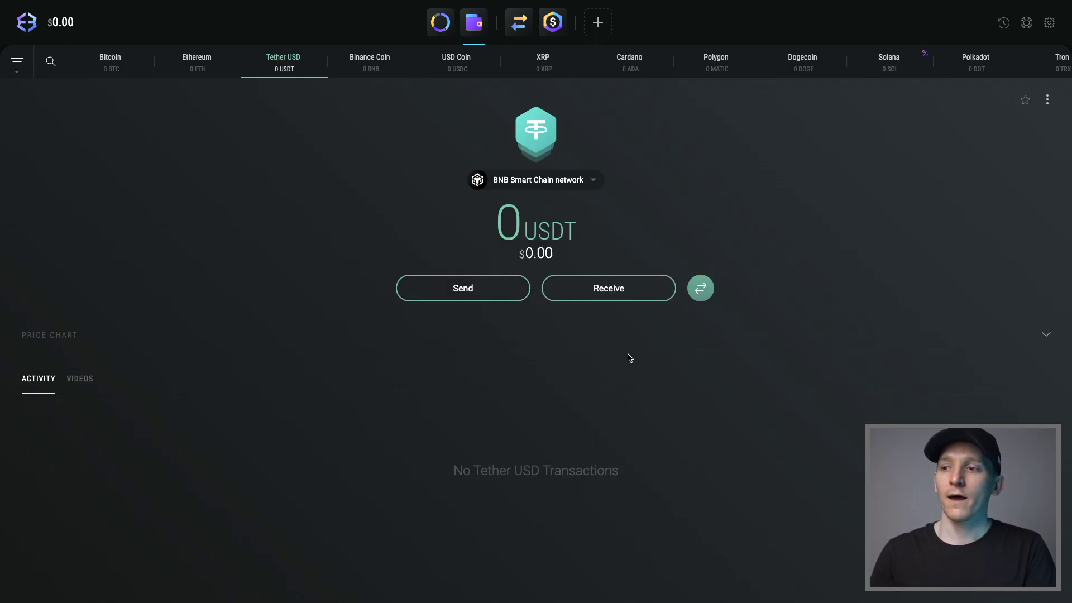
left_click(616, 295)
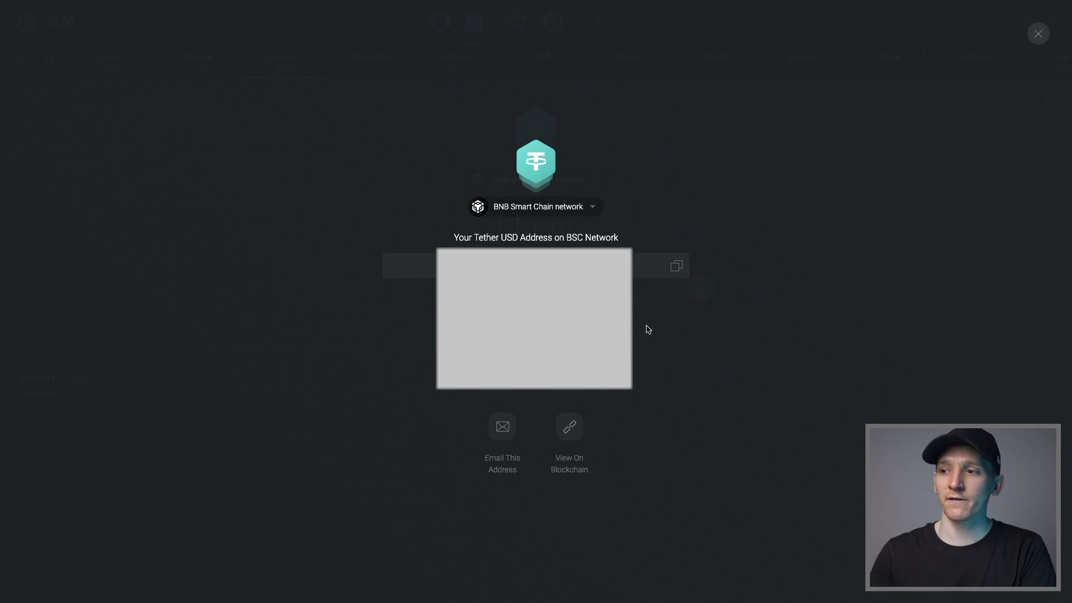
left_click(677, 268)
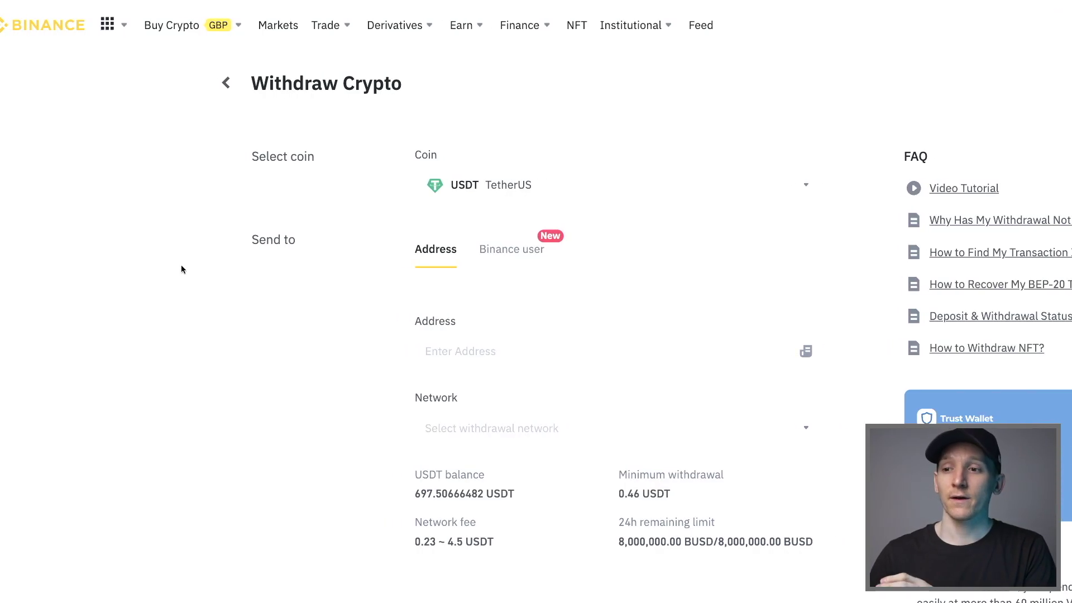
In Binance's USDT withdrawal form, paste the copied wallet address and confirm BSC BNB Smart Chain (BEP20) as the network
left_click(490, 348)
key("ctrl+v")
left_click(561, 430)
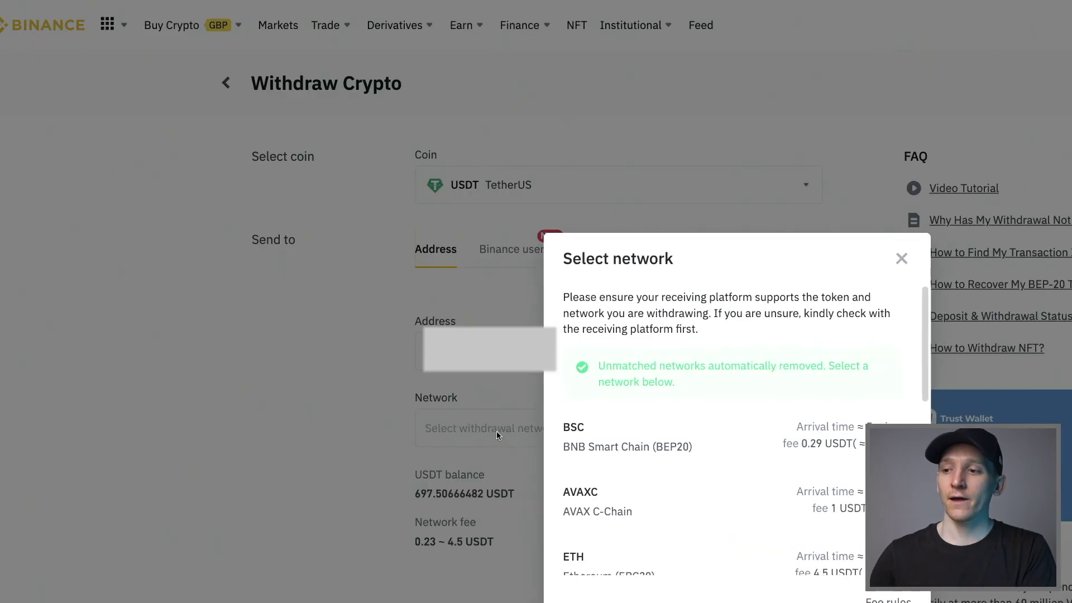
scroll(640, 410, "down", 1)
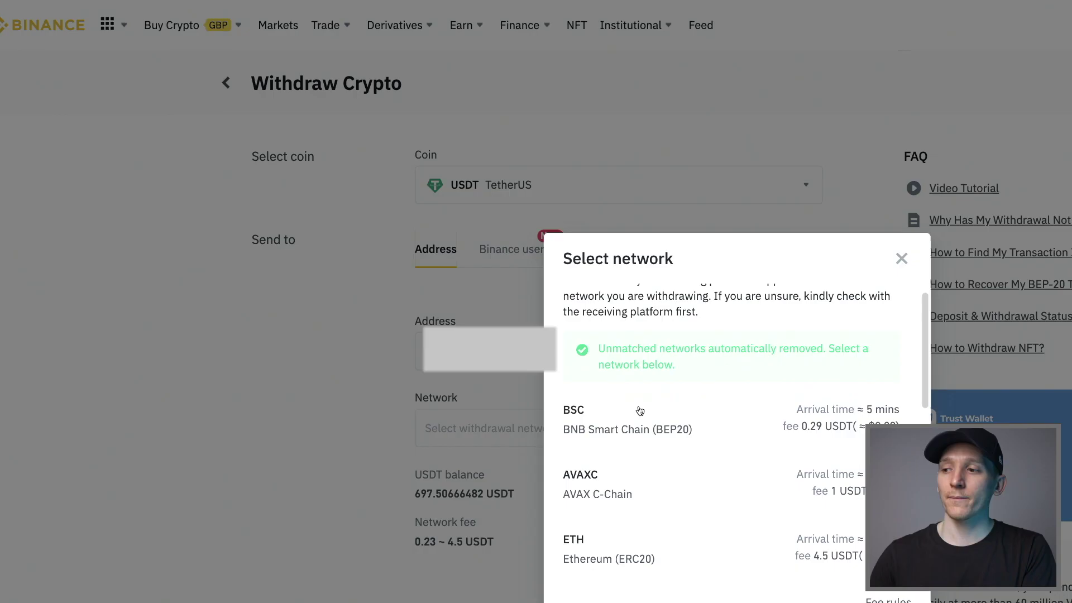
left_click(611, 422)
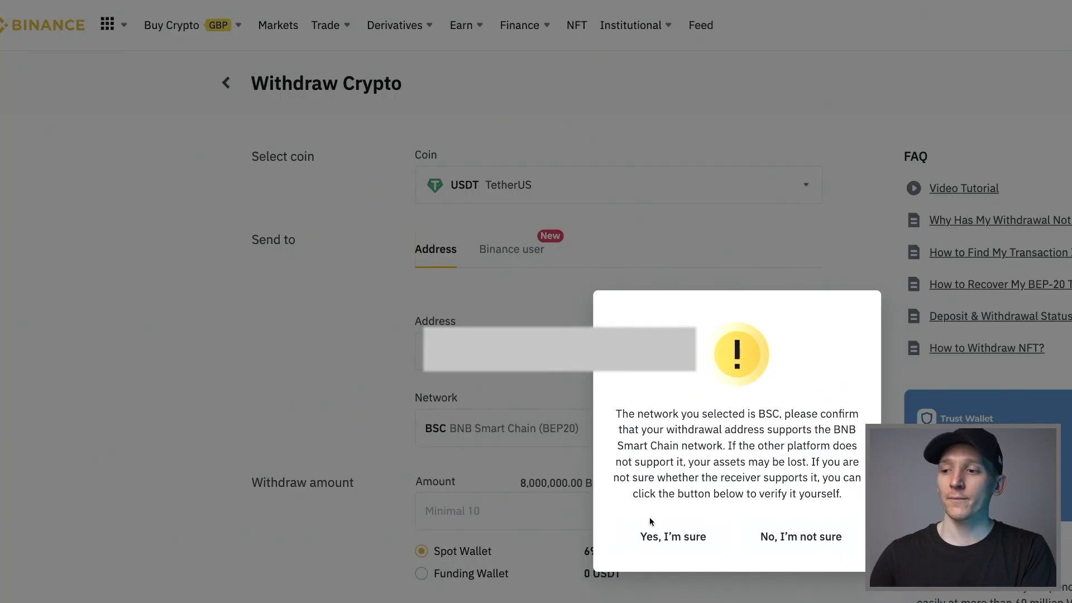
left_click(671, 540)
Set the Binance withdrawal amount to 20 USDT
scroll(375, 366, "down", 1)
left_click(489, 503)
type("20")
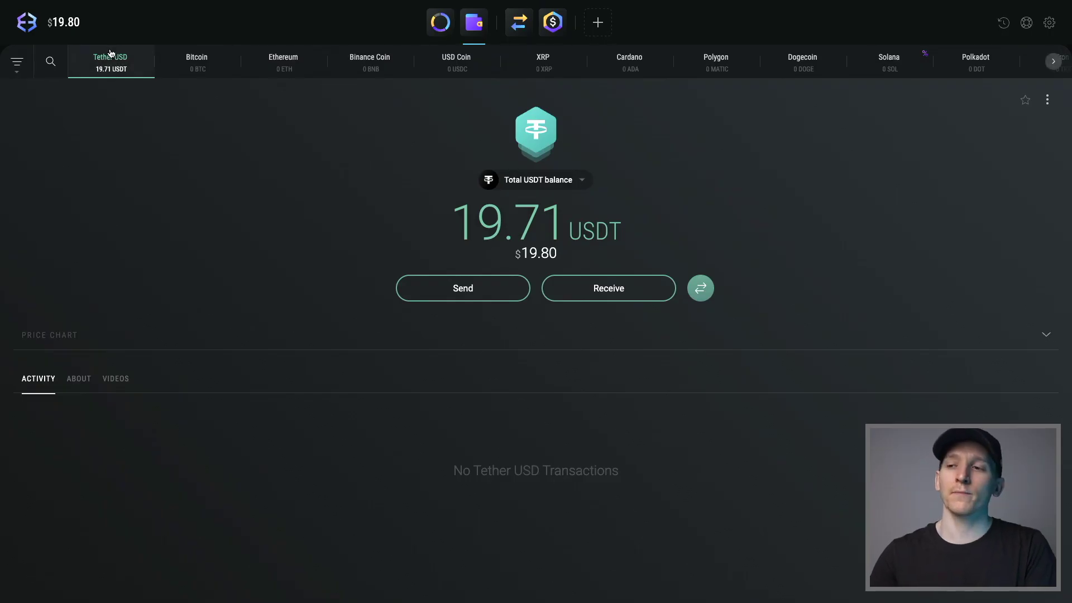
In Exodus, view the Tether USD balance on the Ethereum and BNB Smart Chain networks, then return to the total balance
left_click(560, 183)
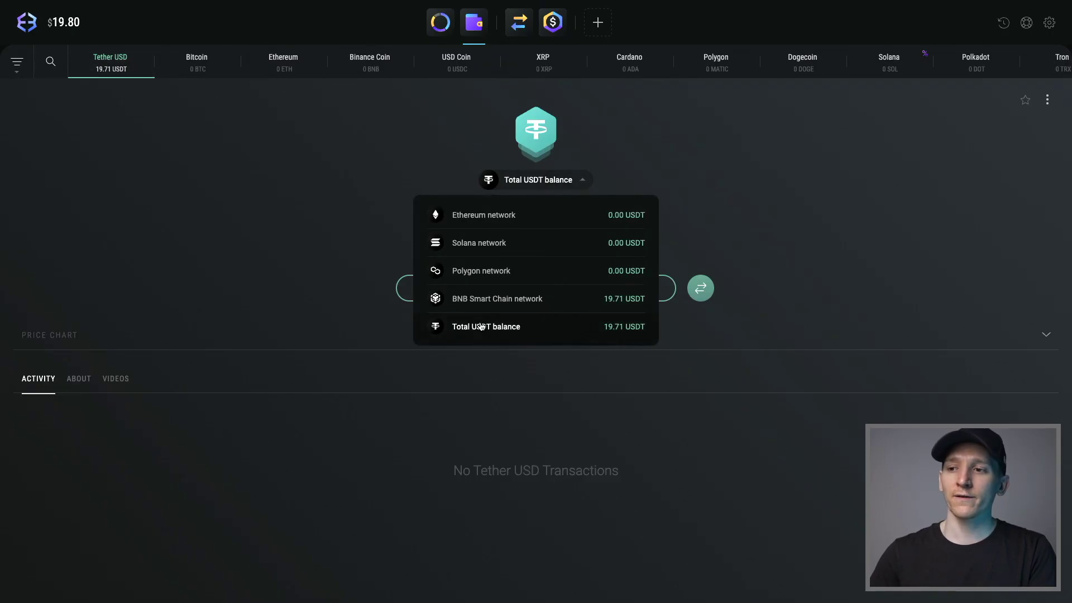
left_click(480, 215)
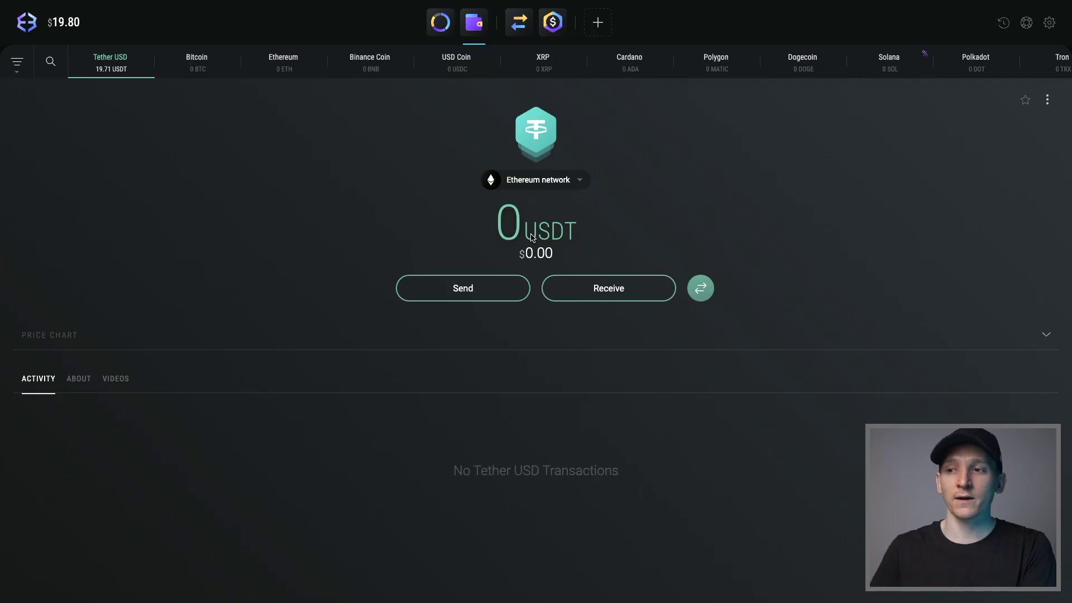
left_click(575, 184)
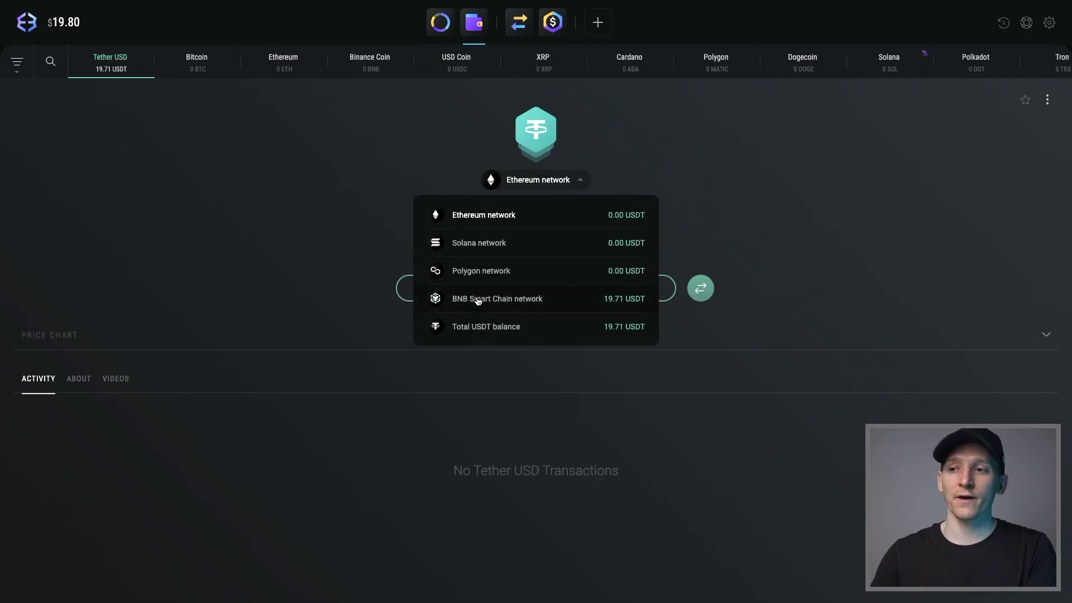
left_click(477, 301)
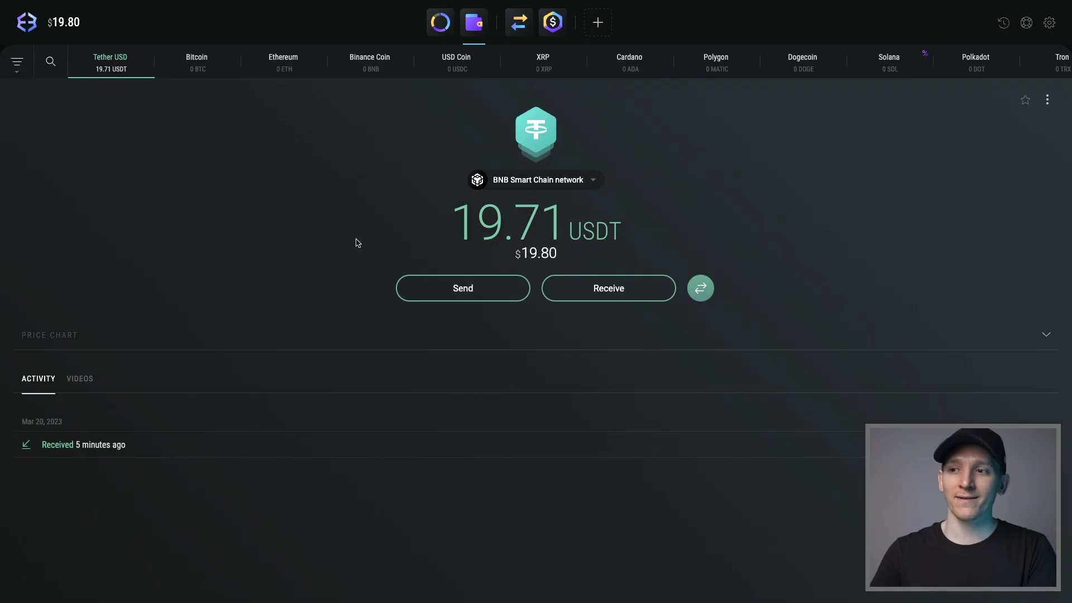
left_click(588, 189)
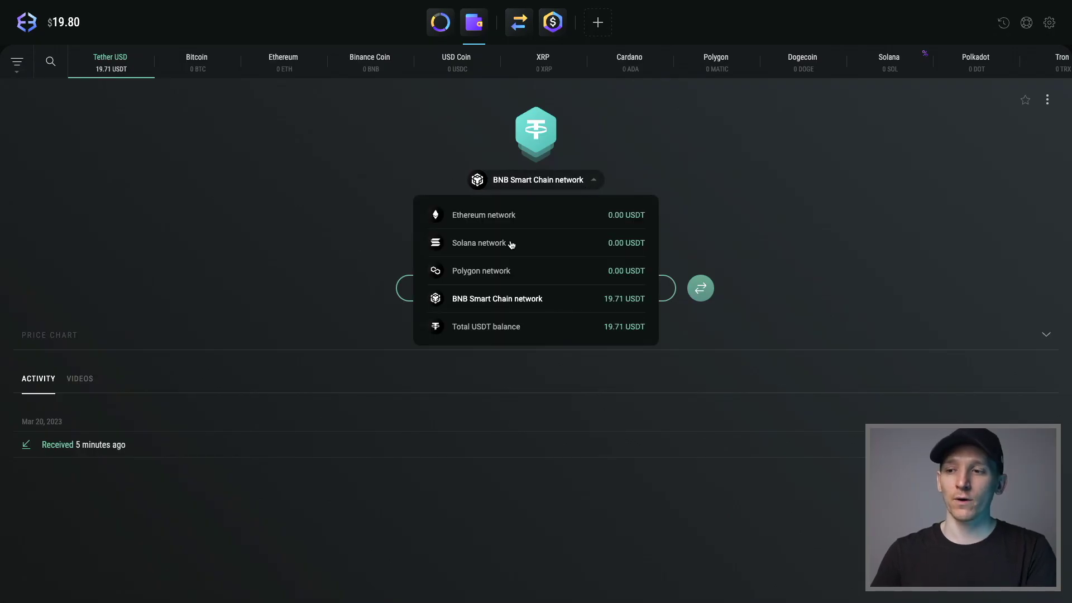
left_click(490, 327)
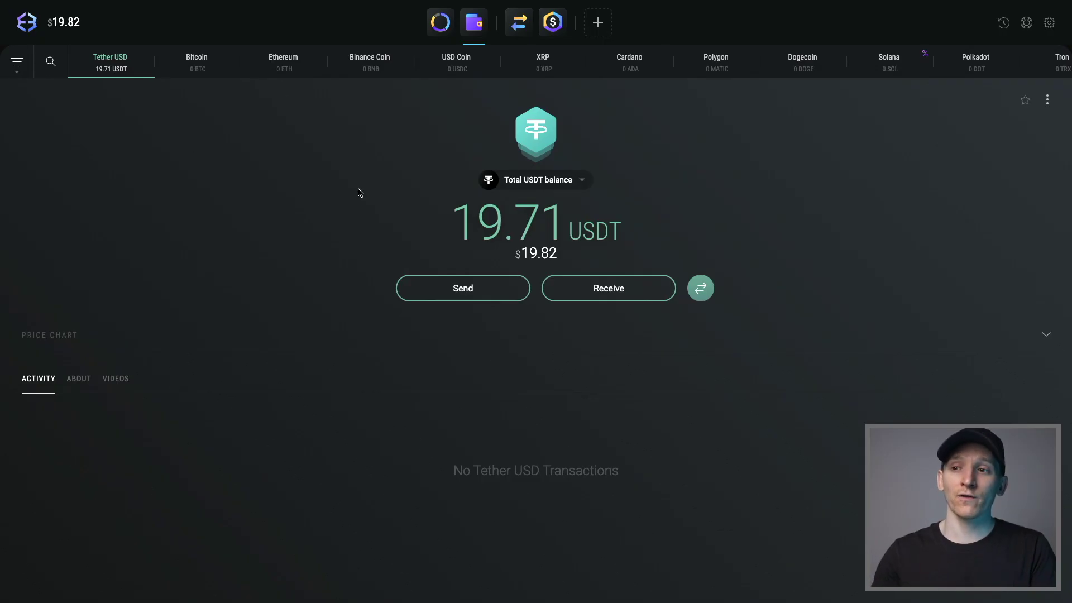
Try to send the entire Tether USD balance over the BNB Smart Chain network
left_click(555, 183)
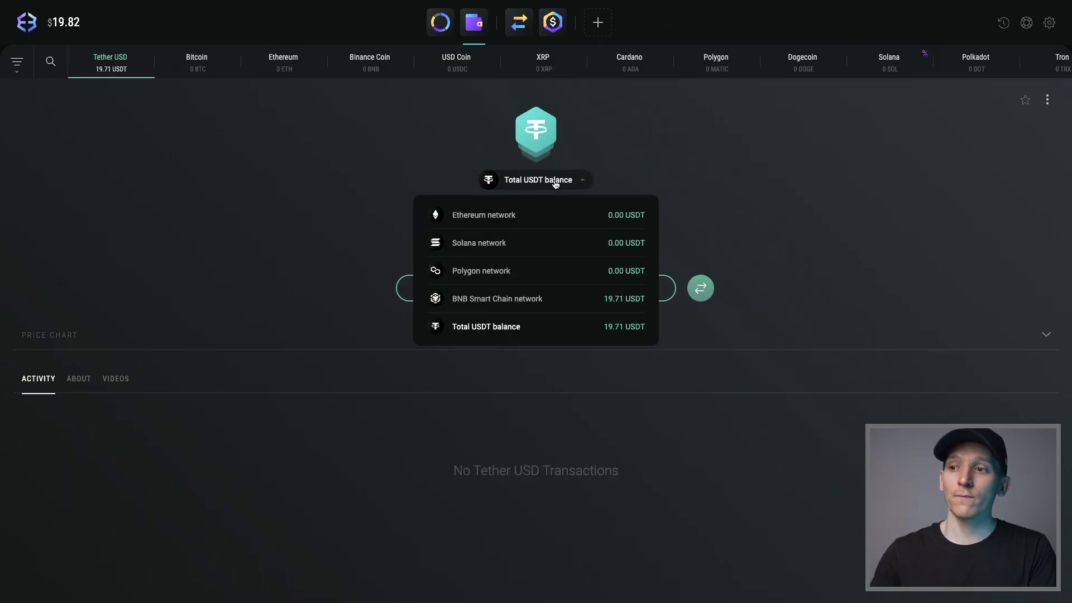
left_click(488, 303)
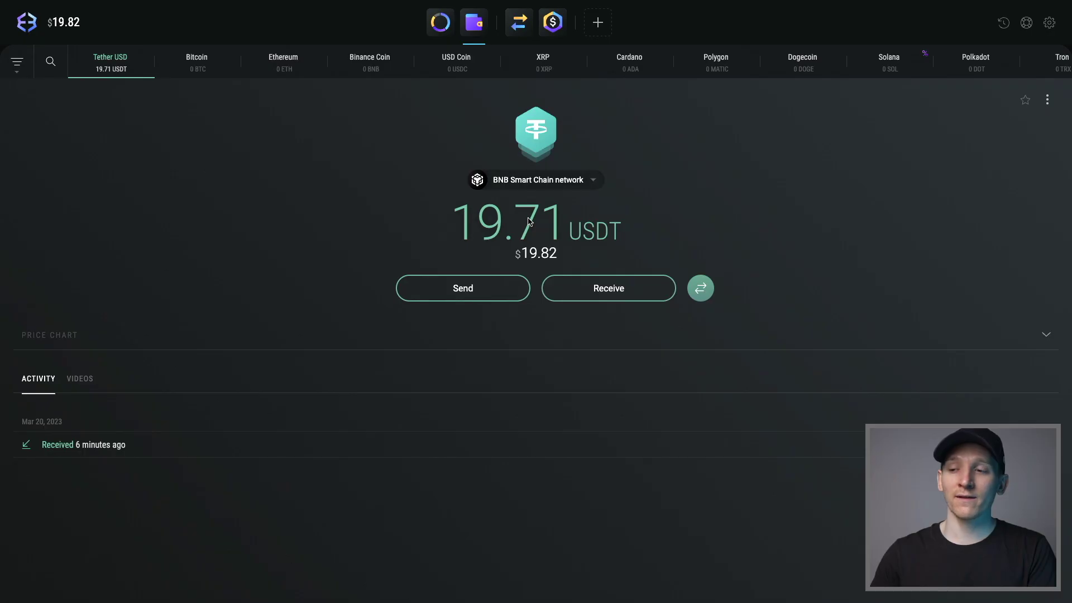
left_click(473, 292)
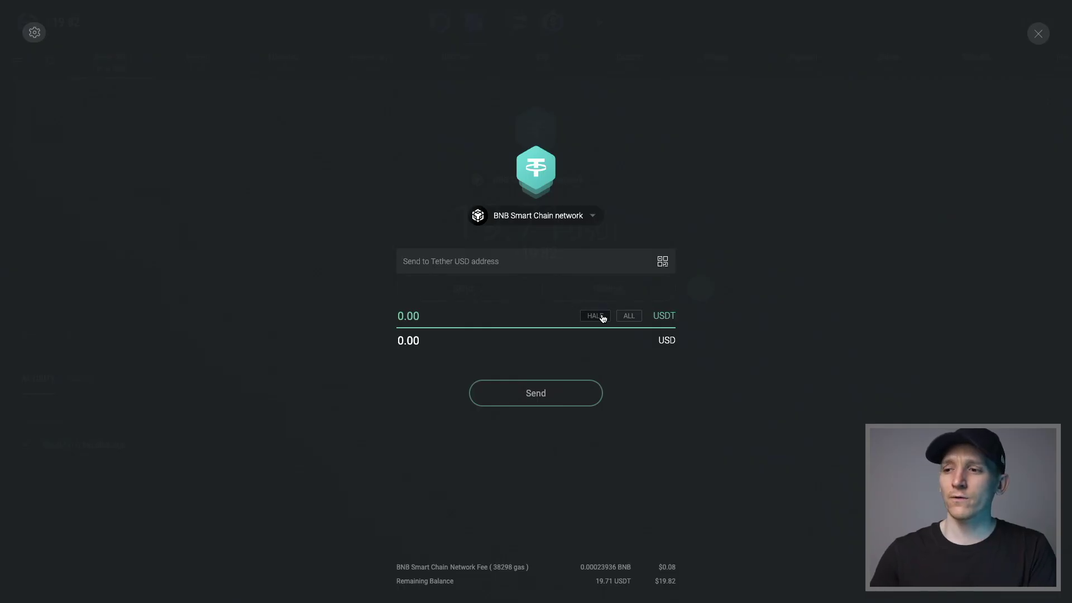
left_click(628, 317)
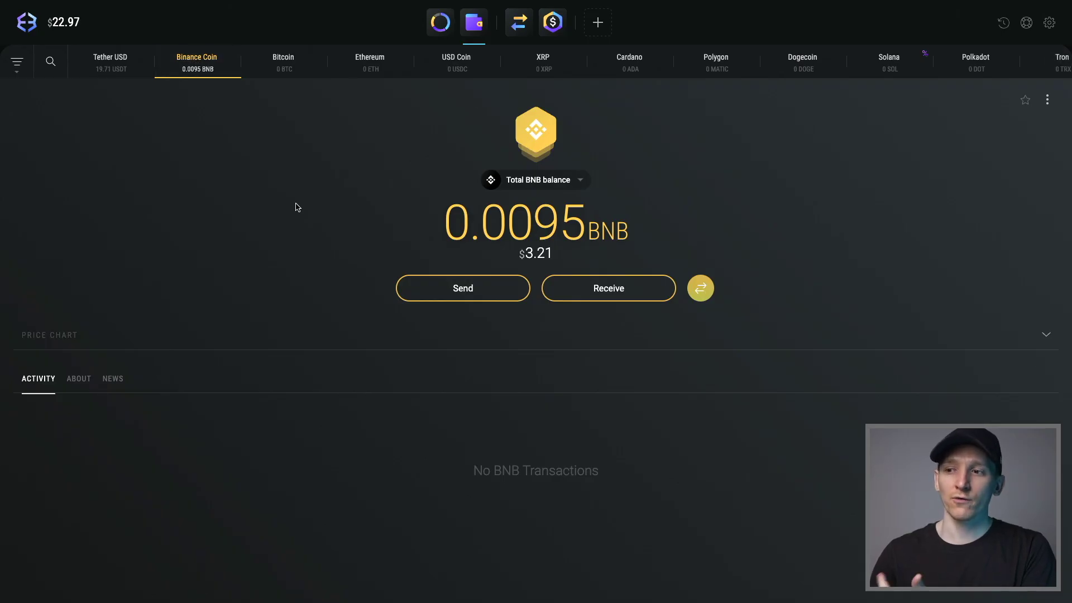
Fill in a Tether USD transfer on the BNB Smart Chain network with the full 19.71 USDT and the pasted recipient address
left_click(117, 70)
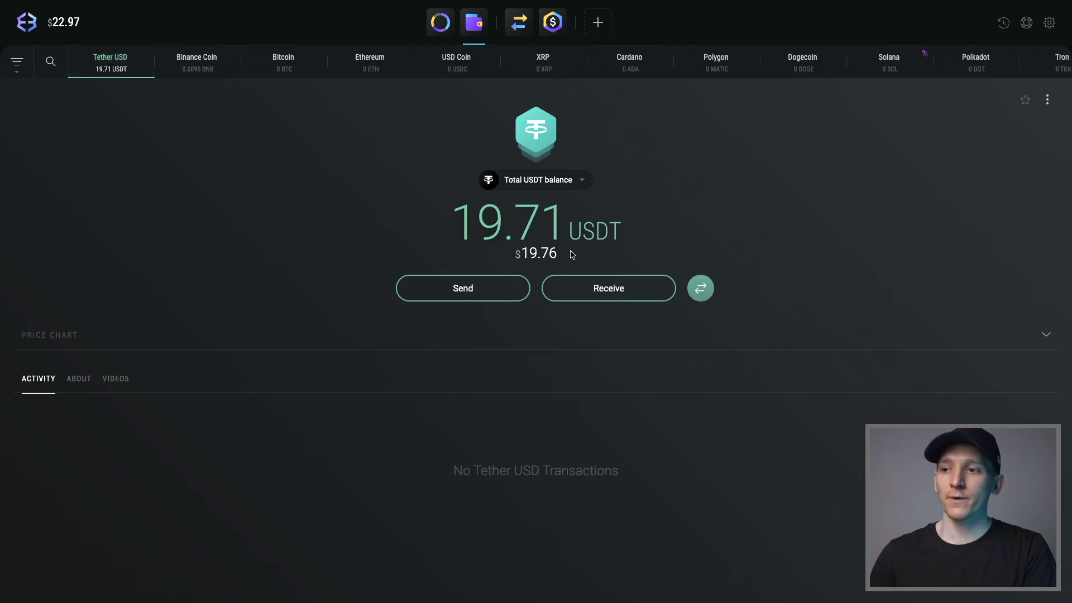
left_click(581, 182)
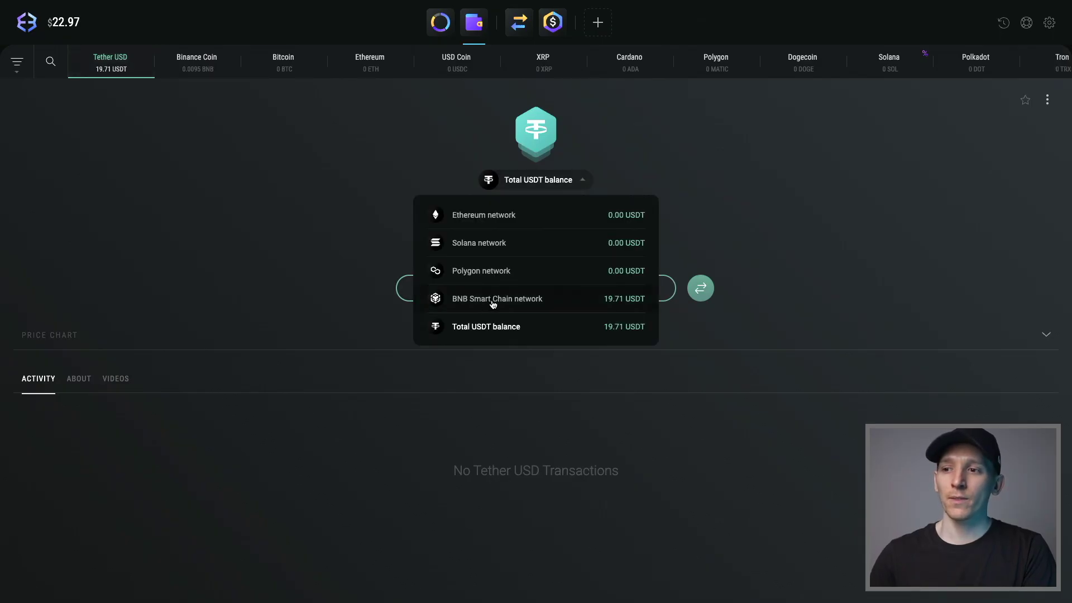
left_click(499, 303)
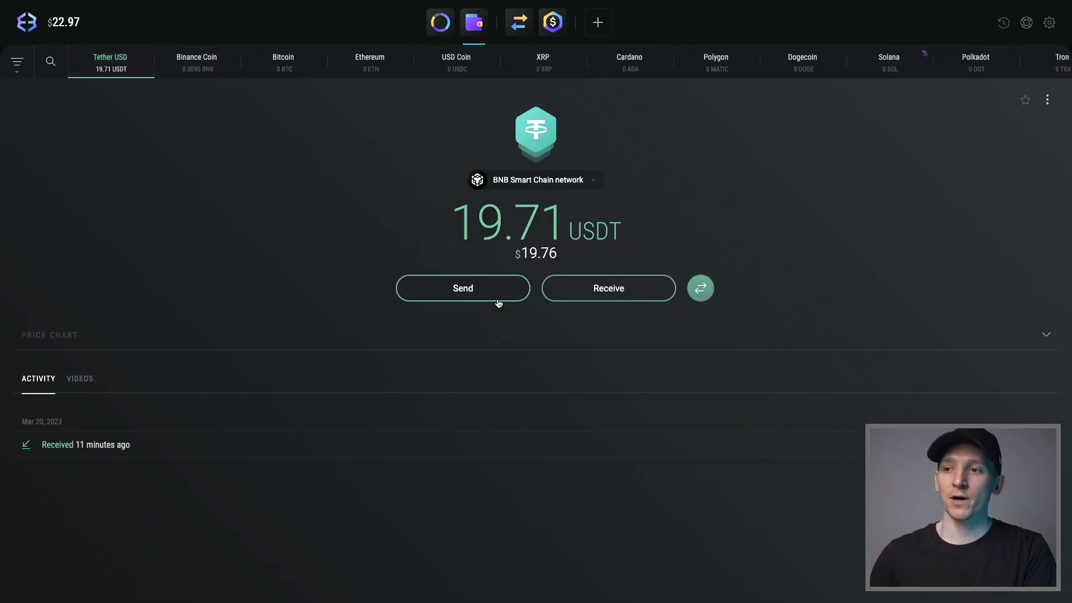
left_click(467, 289)
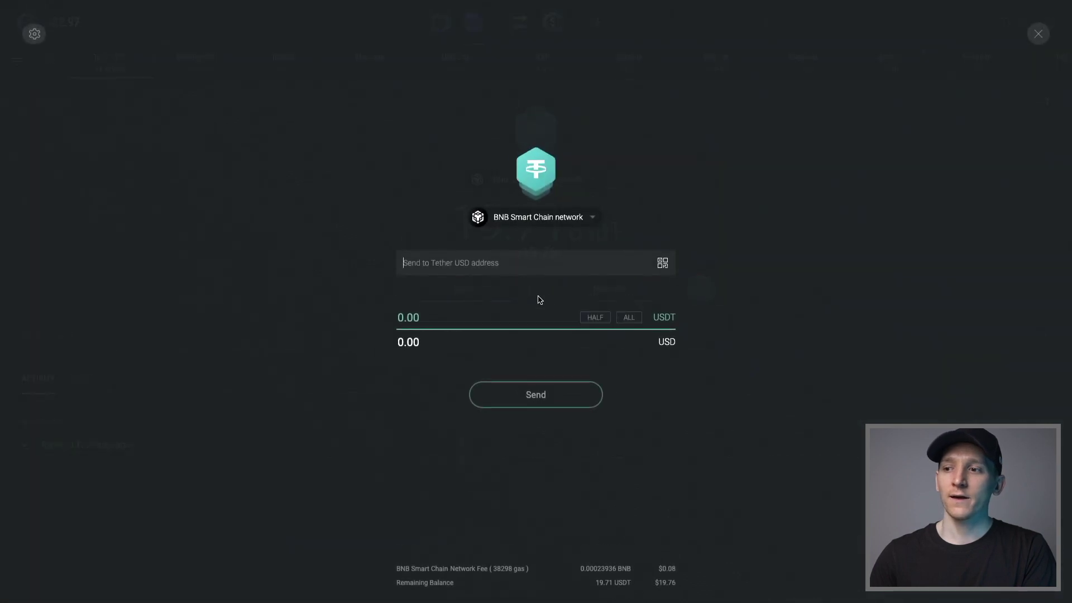
left_click(628, 316)
left_click(428, 270)
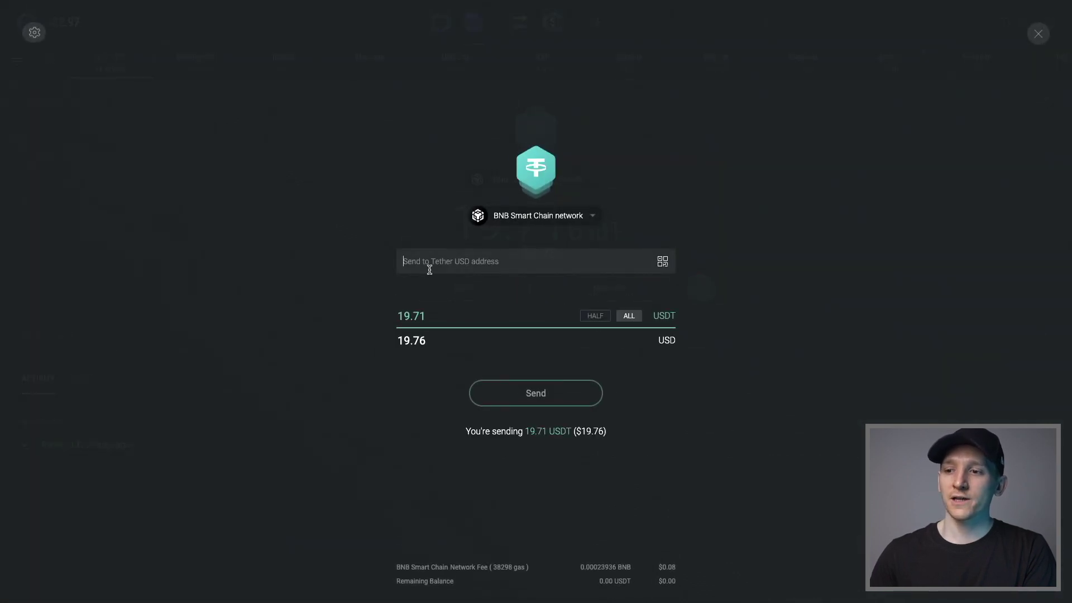
key("ctrl+v")
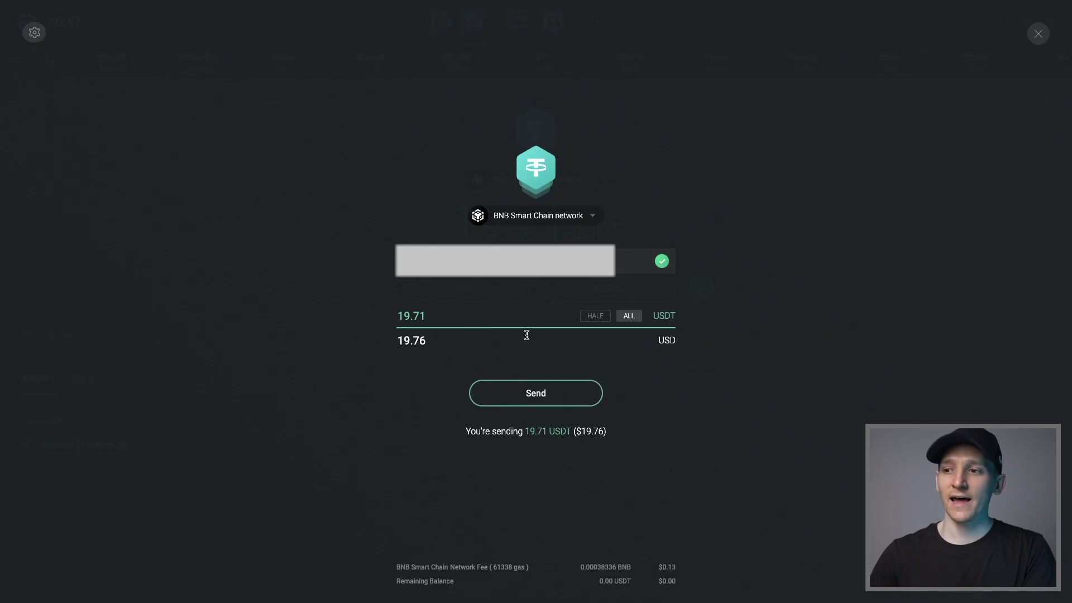
Send and confirm the 19.71 USDT transfer, dismiss the result, and view the Binance Coin wallet
left_click(534, 393)
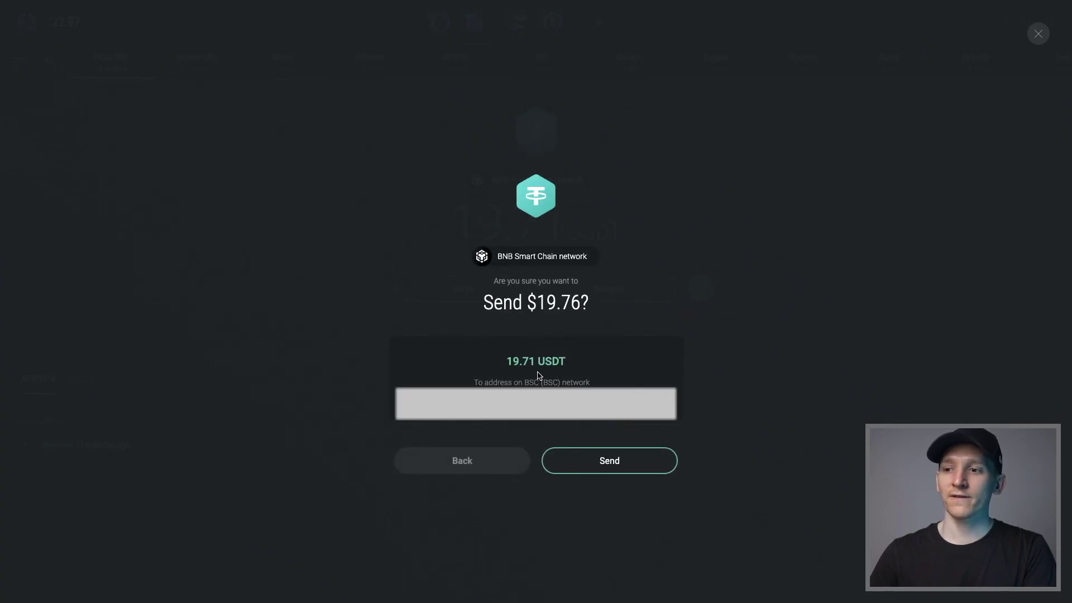
left_click(624, 463)
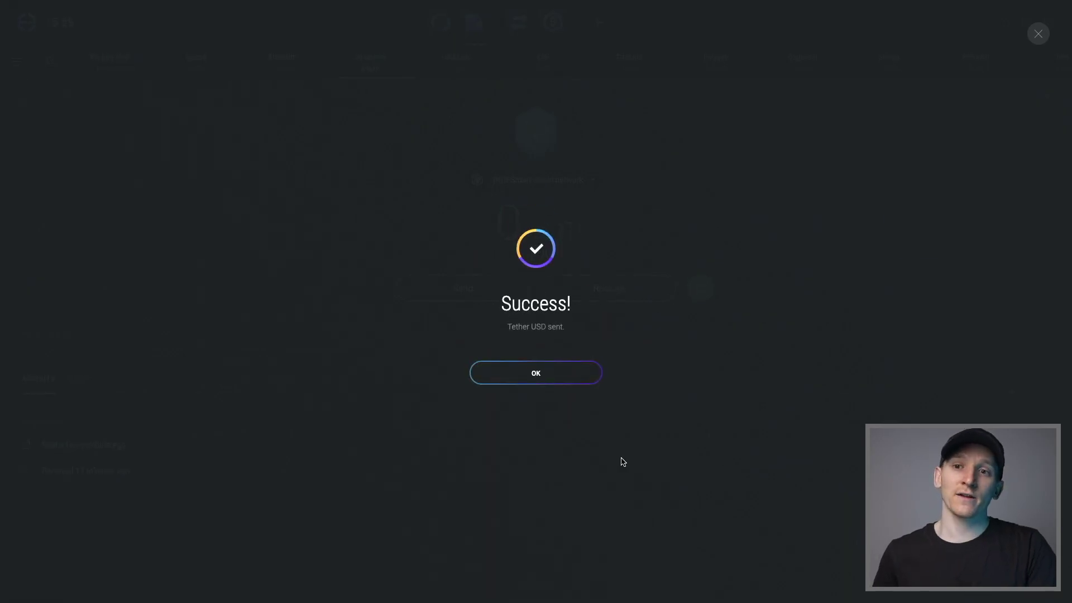
left_click(539, 379)
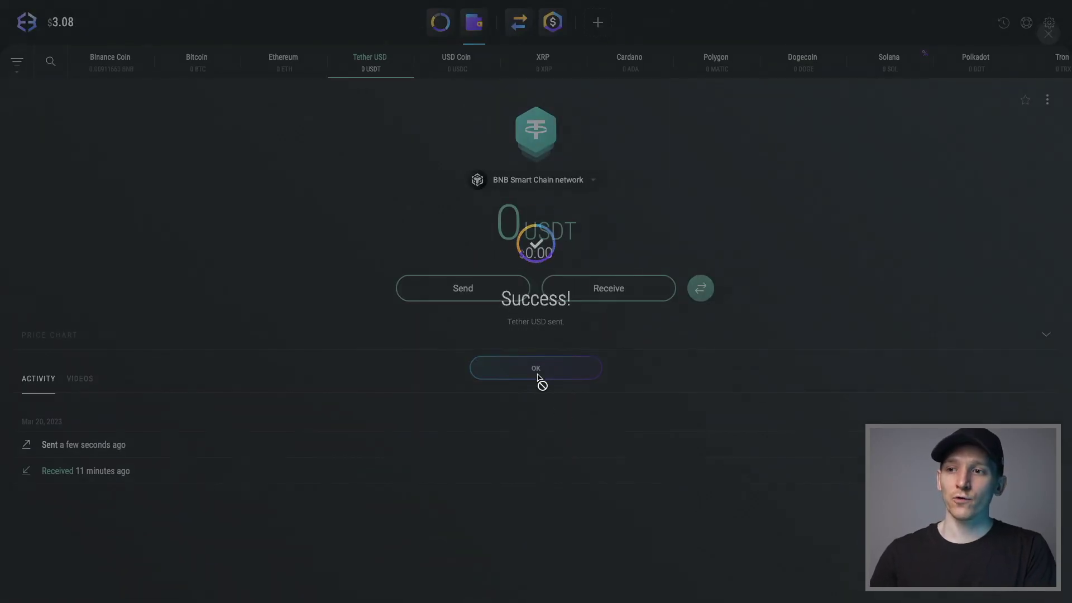
left_click(114, 64)
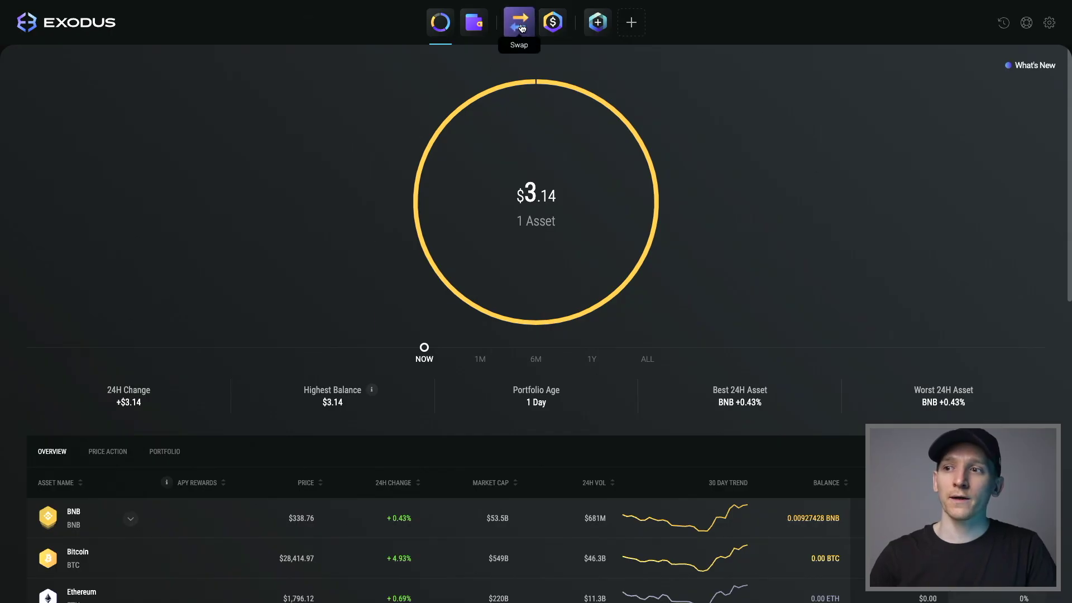
Set up a swap from BNB on the BSC network to ETH and start editing the BNB amount
left_click(521, 26)
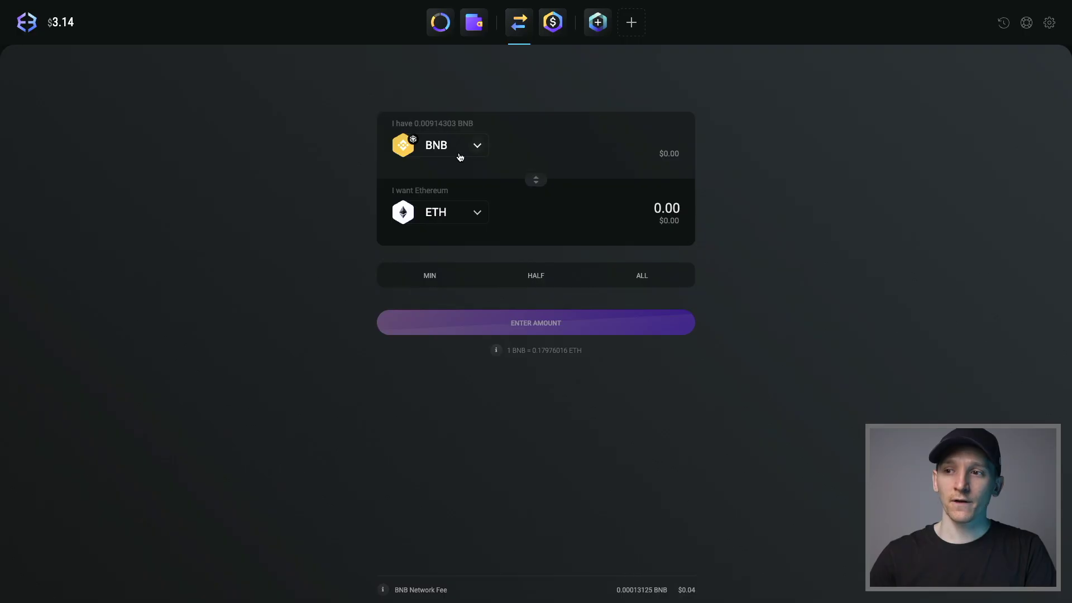
left_click(477, 148)
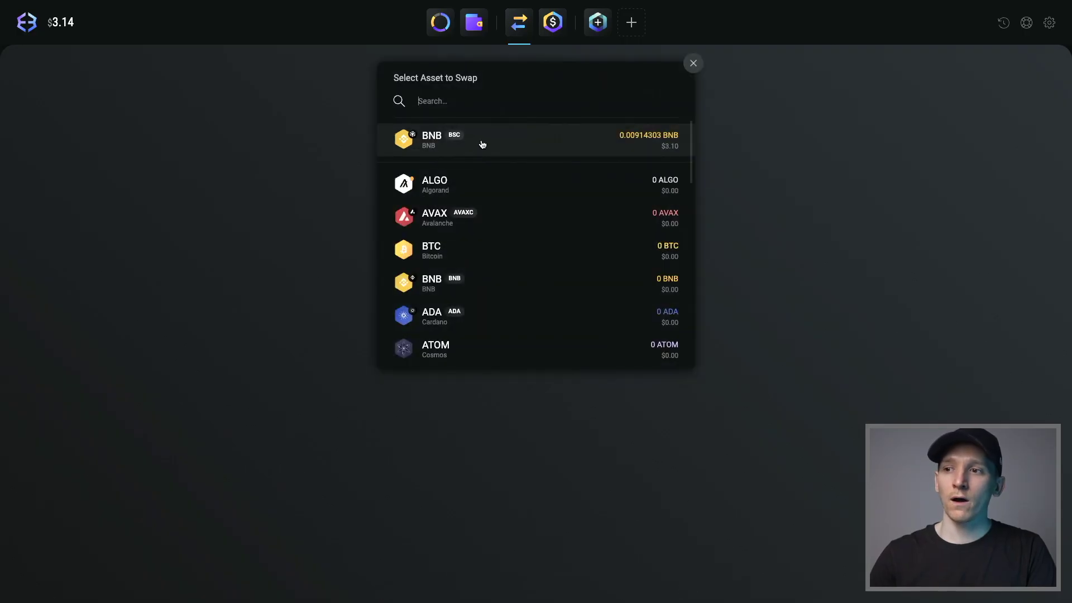
left_click(480, 145)
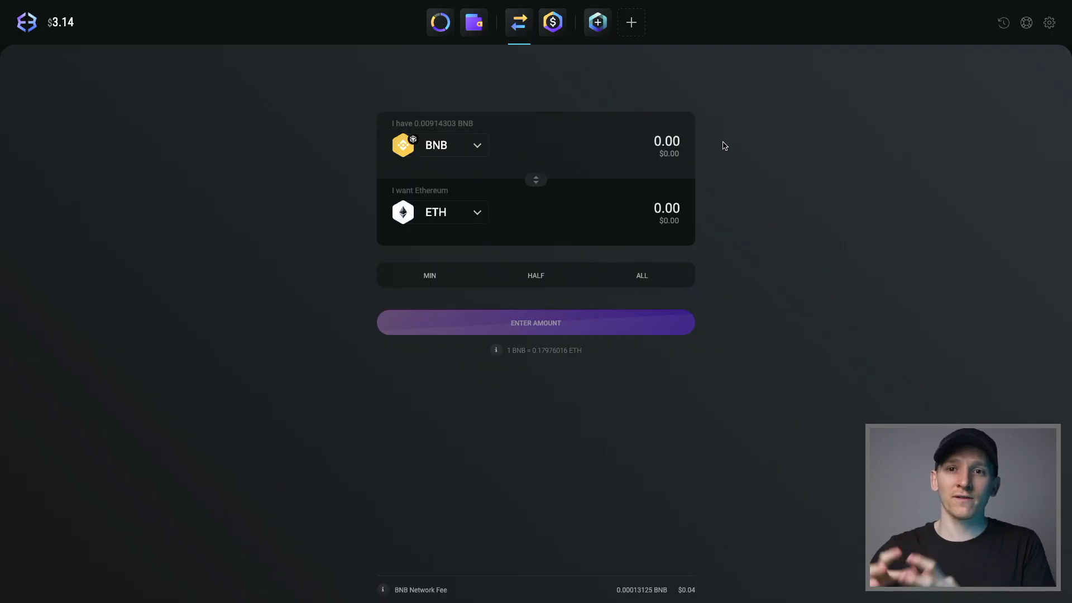
left_click(673, 142)
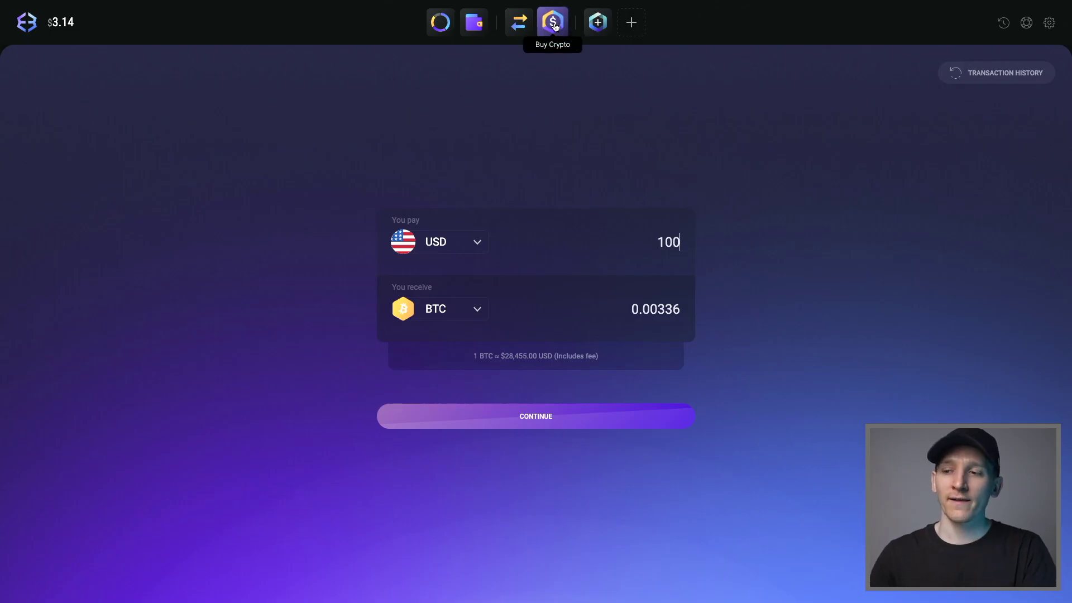
Check the USD payment and BTC receive amounts in the crypto purchase form, and view the catalogue of additional apps
left_click(620, 237)
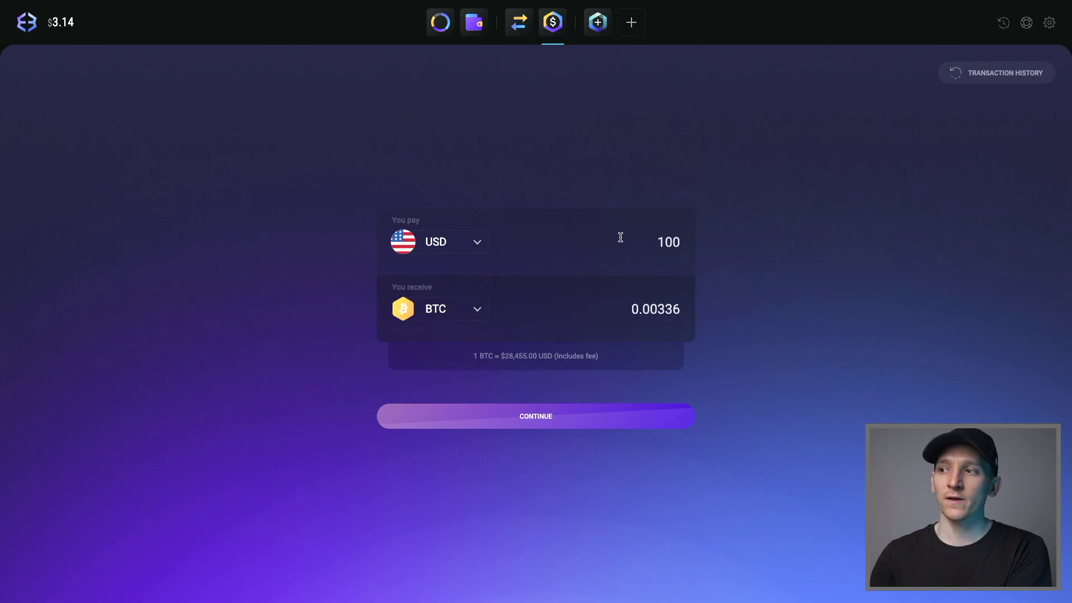
left_click(631, 309)
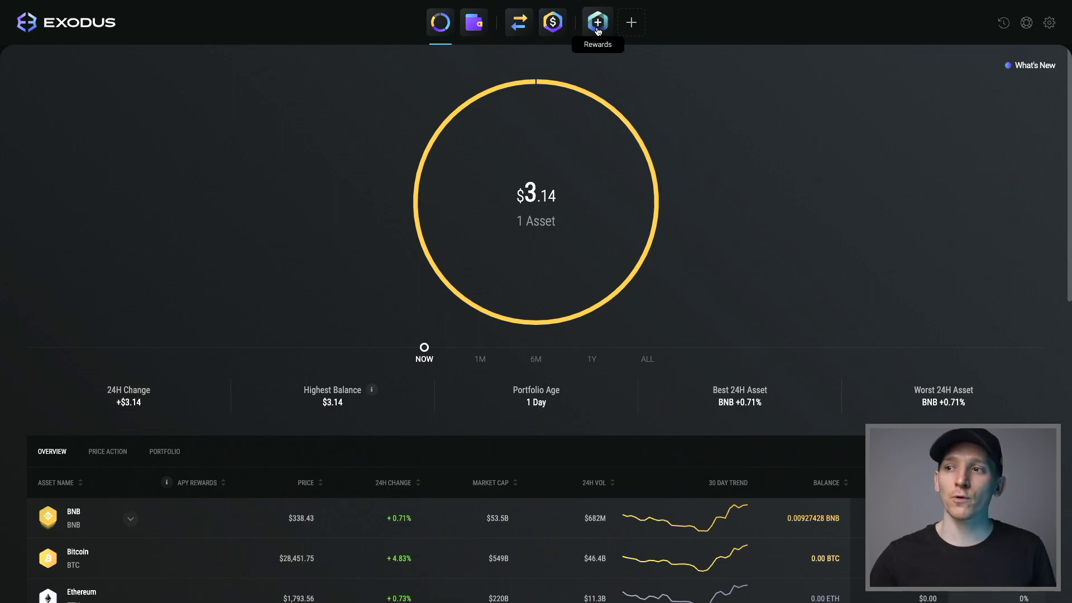
left_click(631, 25)
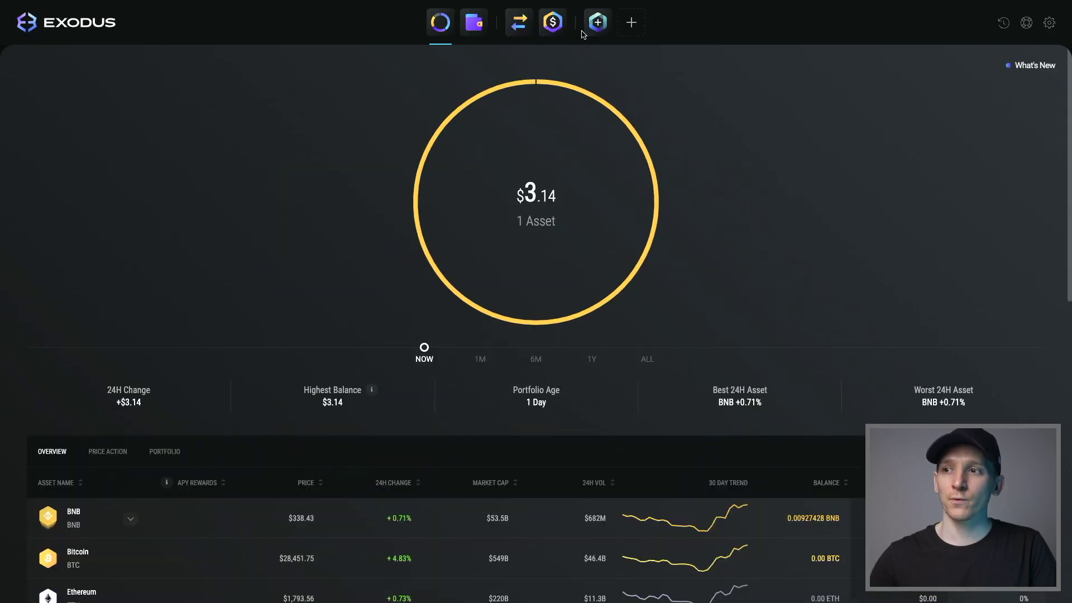
Open the Cardano staking offer in Rewards and calculate the potential profit on 10,000 ADA with a 16-month term
left_click(595, 20)
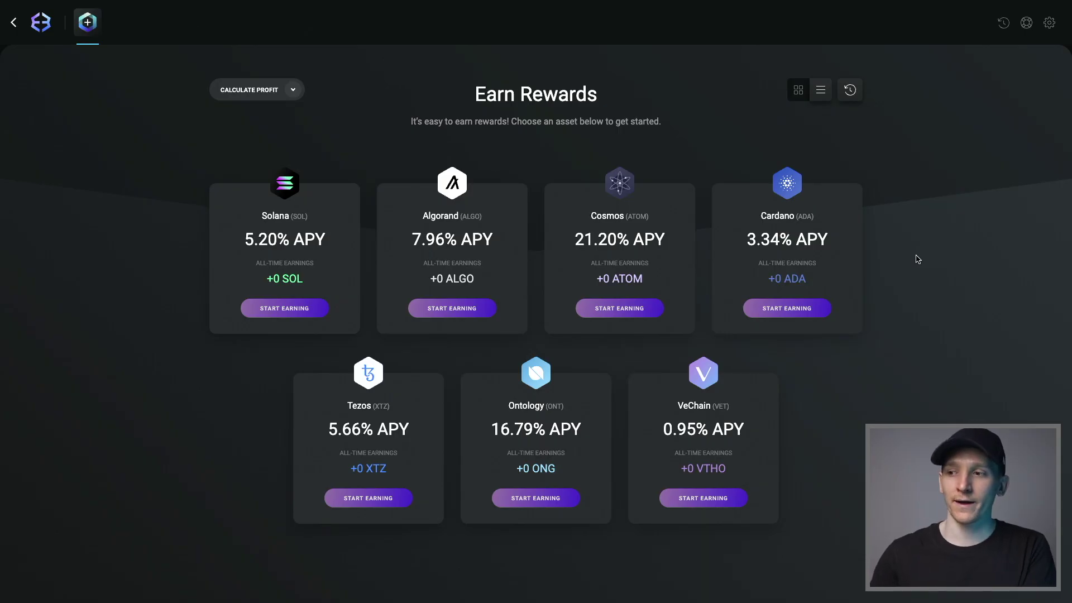
left_click(795, 312)
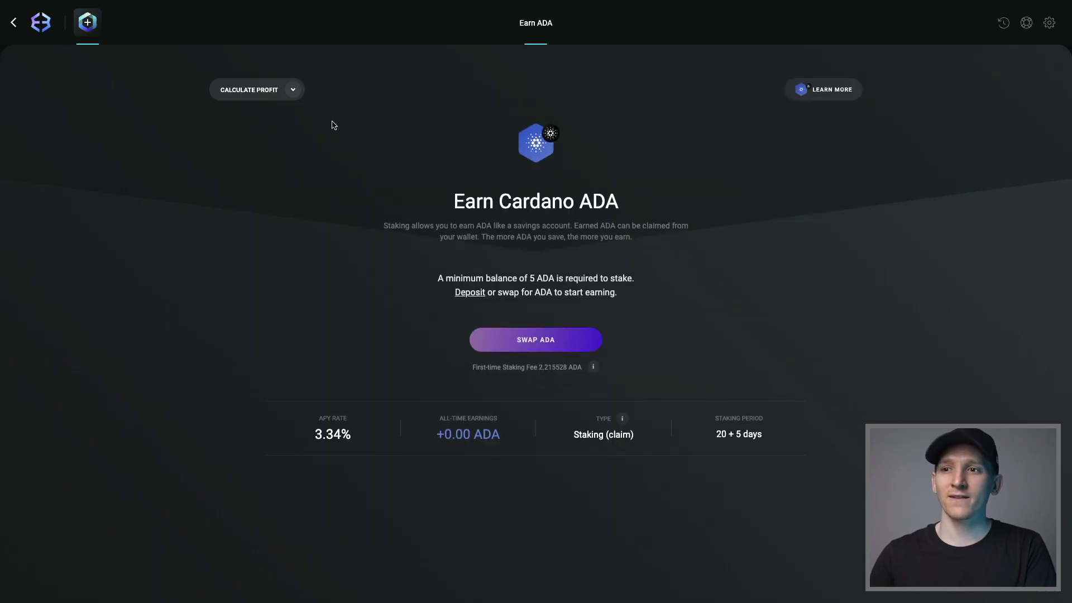
left_click(294, 91)
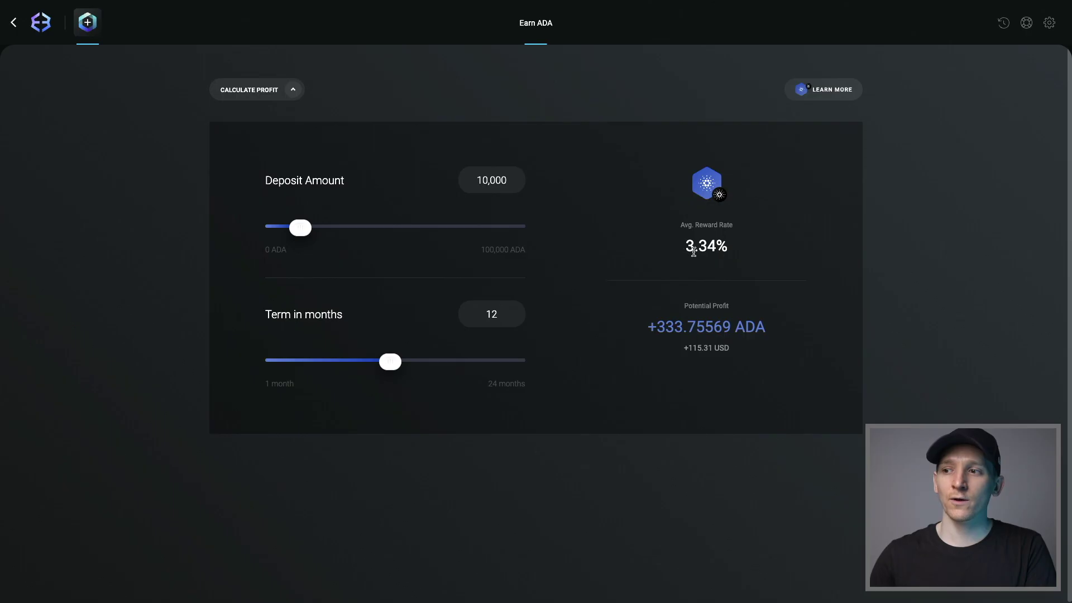
left_click_drag(512, 180, 361, 174)
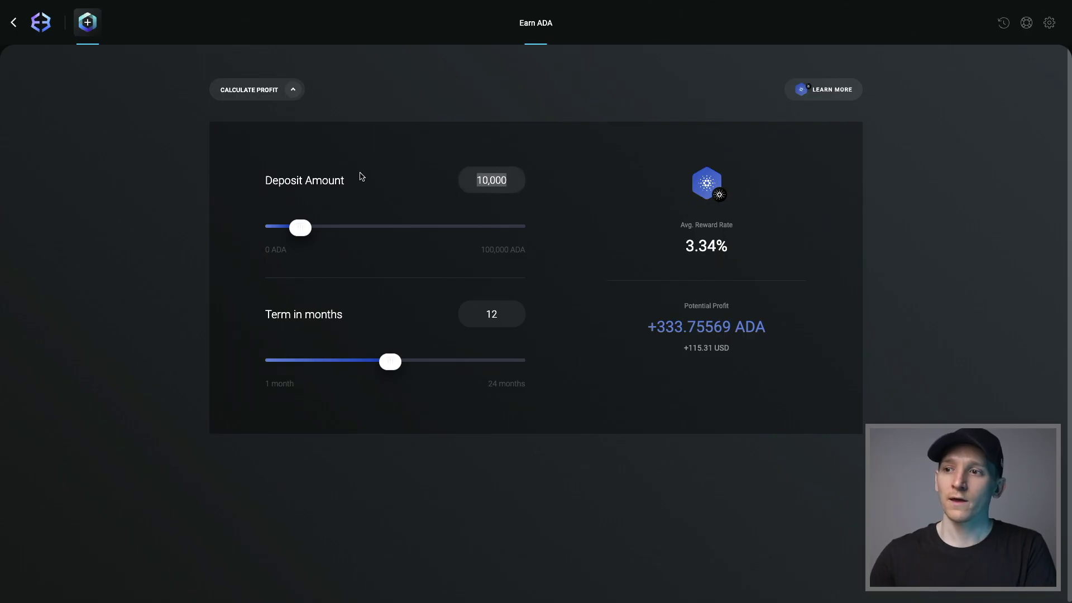
left_click(499, 184)
left_click_drag(390, 361, 431, 361)
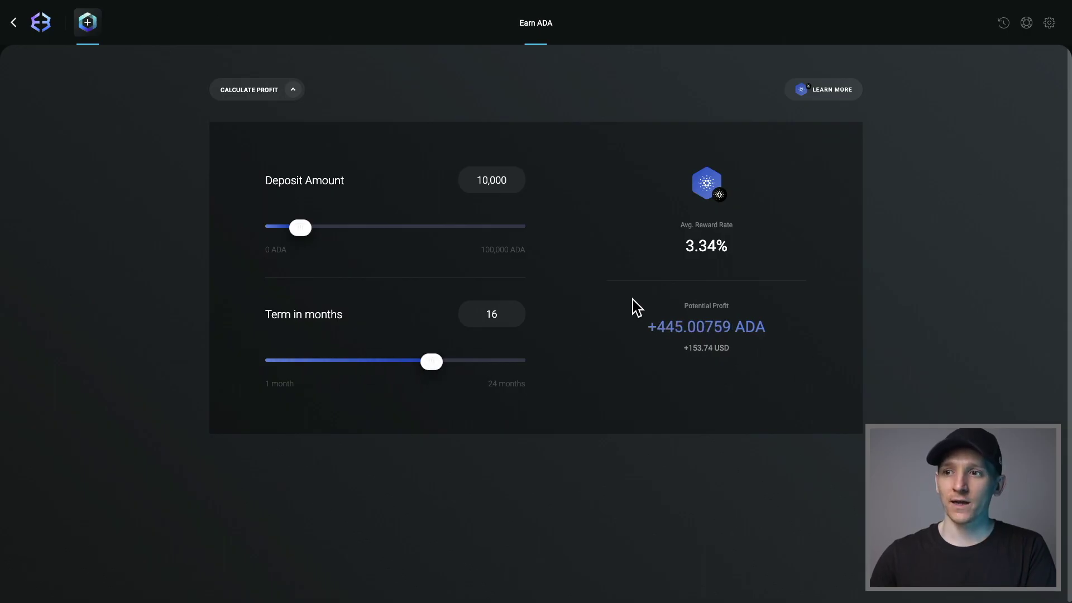
Leave the profit calculator, view the Cardano staking requirements from the rewards list, and go back out of the offer
left_click(13, 22)
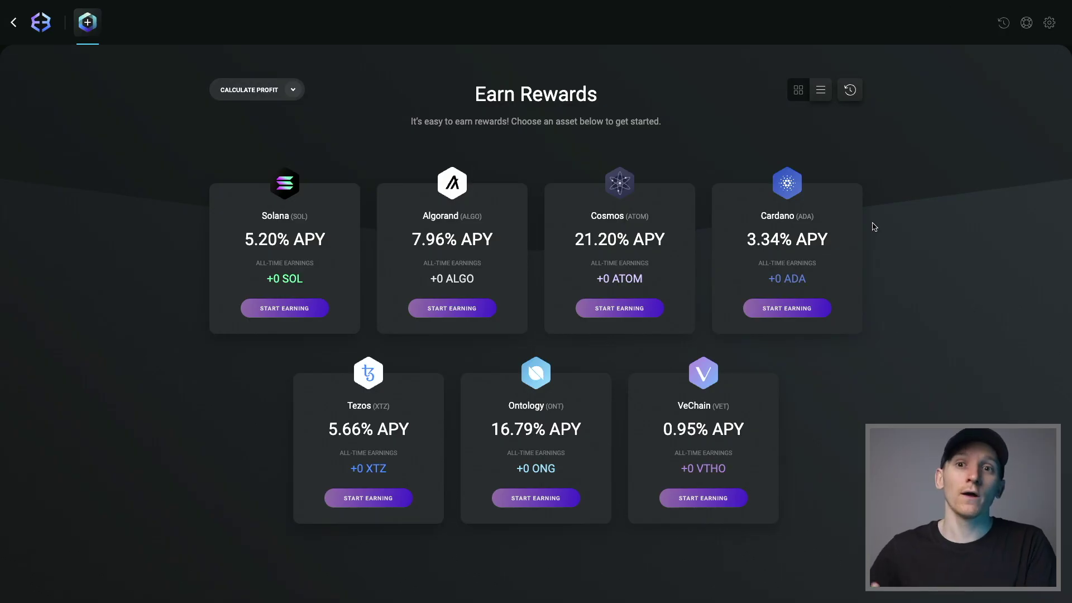
left_click(769, 310)
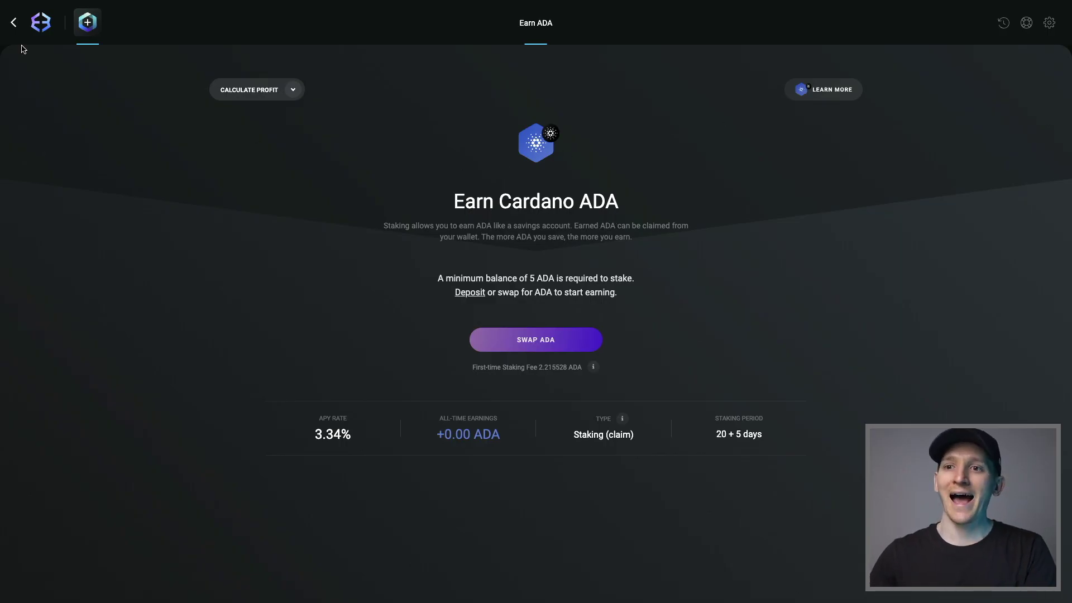
left_click(14, 23)
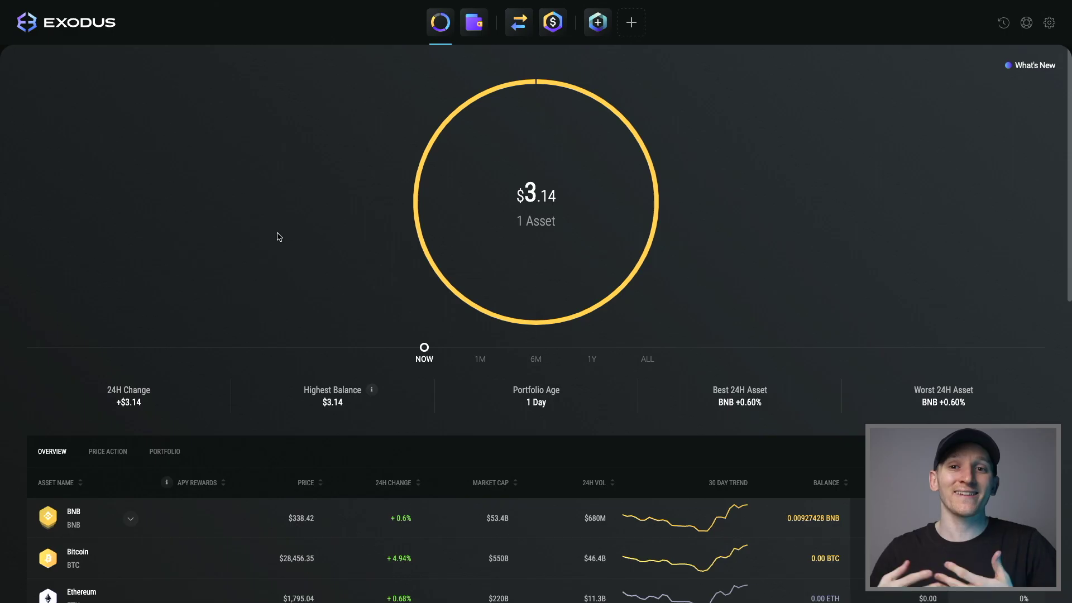
Install the Compound Finance app from the catalogue of Exodus-approved apps
left_click(632, 22)
scroll(813, 282, "down", 3)
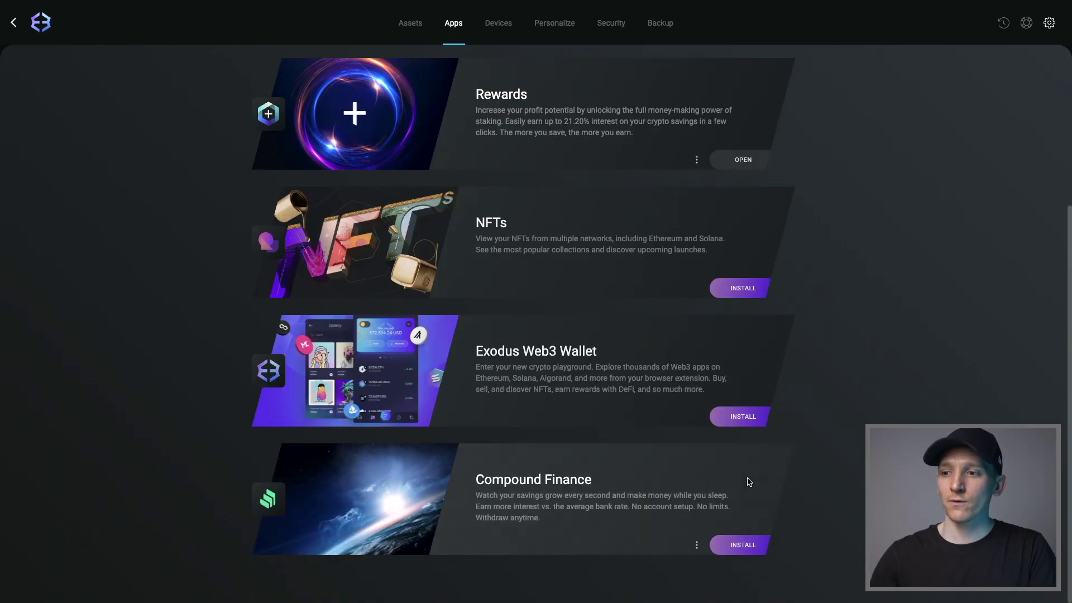
left_click(747, 546)
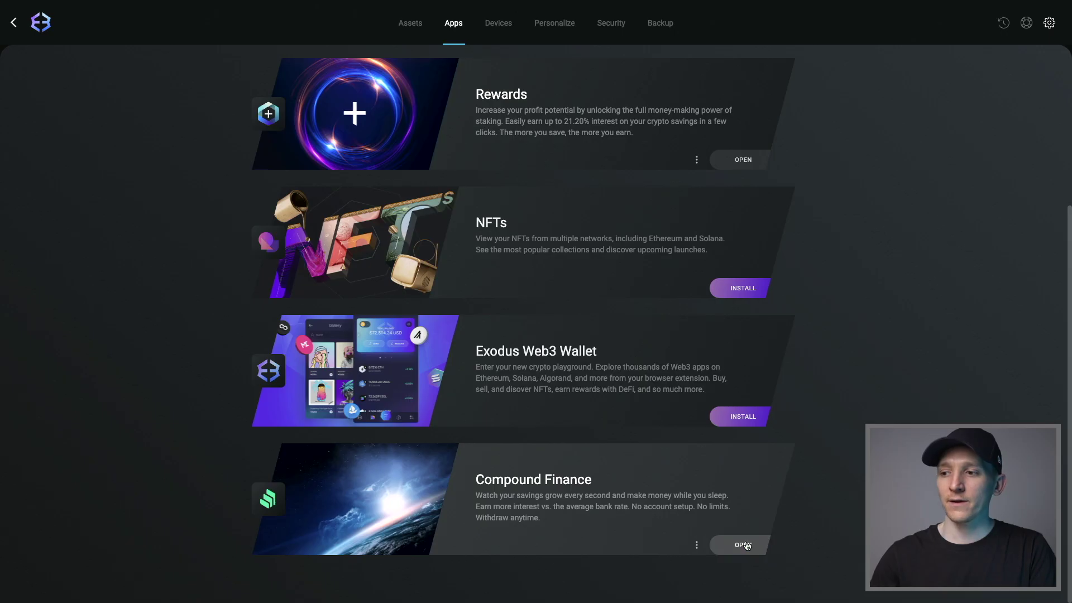
Open the Compound Finance app from the portfolio and examine the variable APY offered for Dai
left_click(41, 21)
left_click(600, 26)
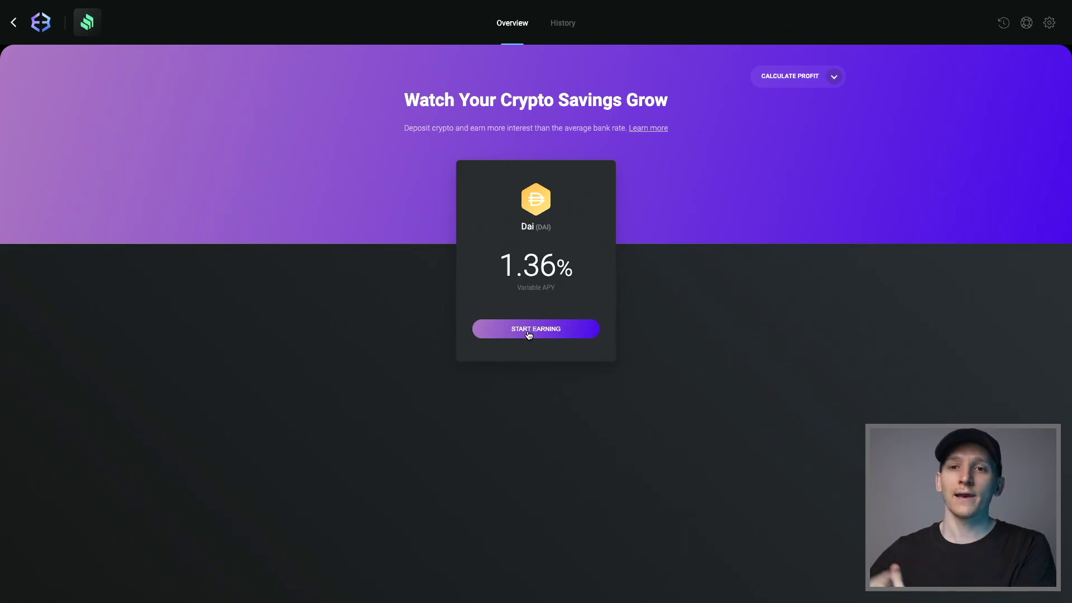
left_click_drag(571, 269, 516, 272)
left_click(513, 271)
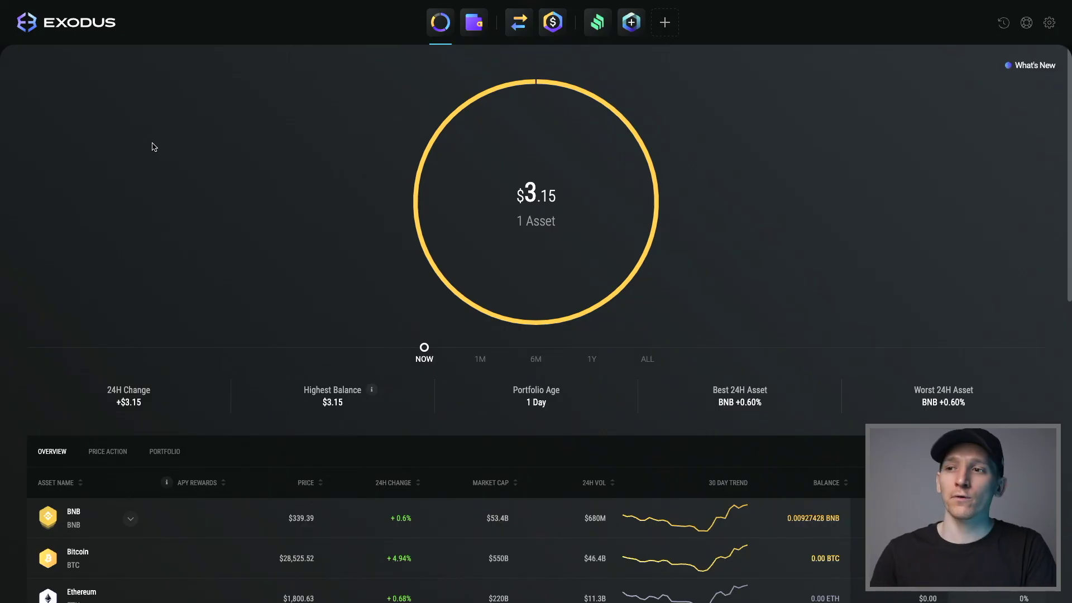
Open the wallet's settings for connecting and syncing devices
left_click(1049, 29)
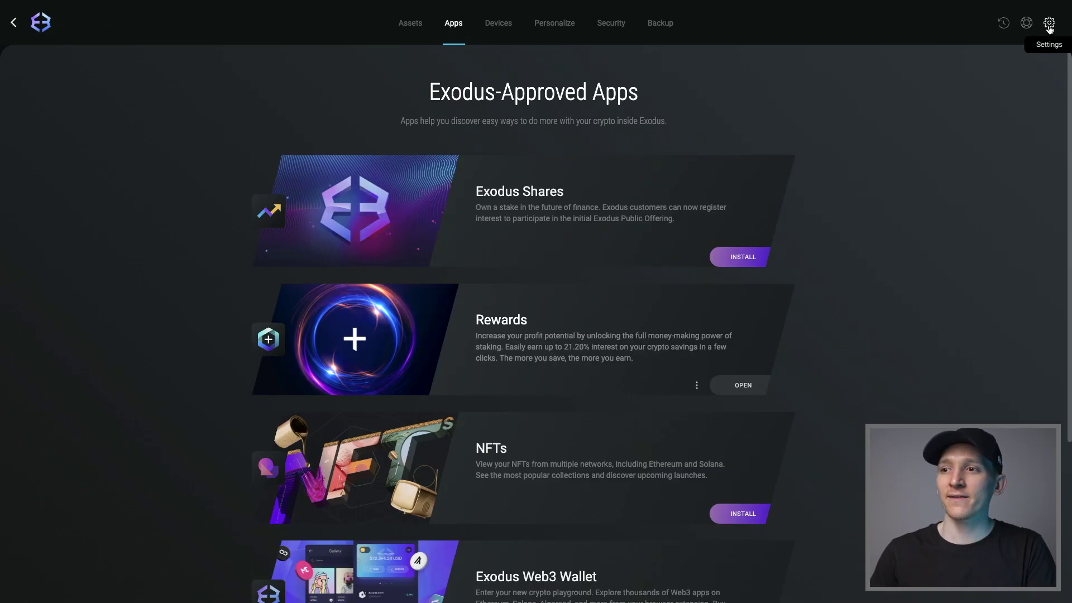
left_click(504, 30)
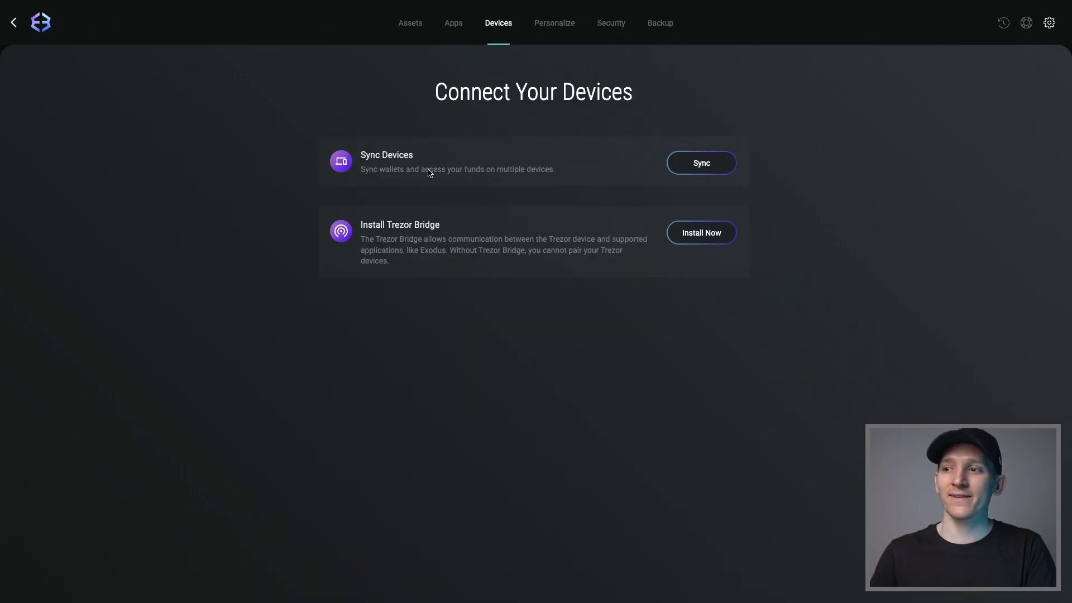